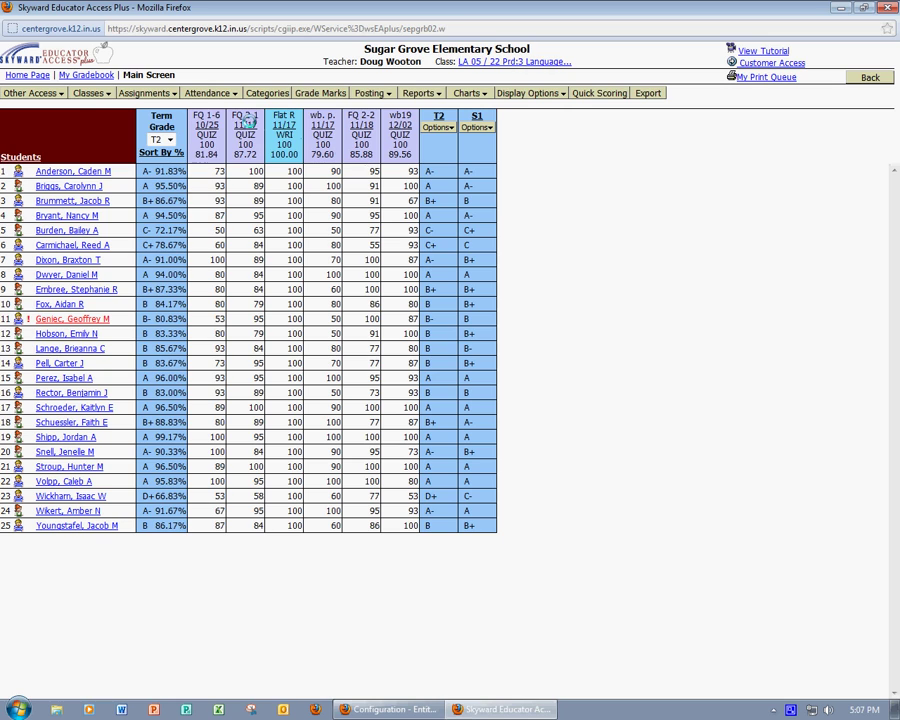
# Add an assignment described as "Import Scores 1" in the Class Responsibility category for Language Arts 05 and save it
pyautogui.click(168, 93)
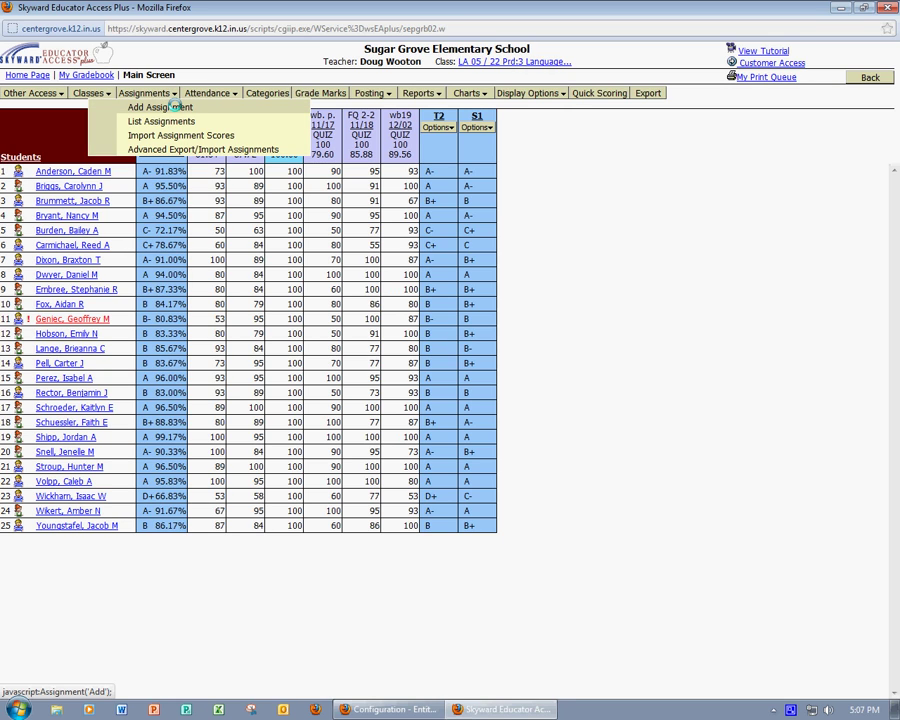
pyautogui.click(173, 107)
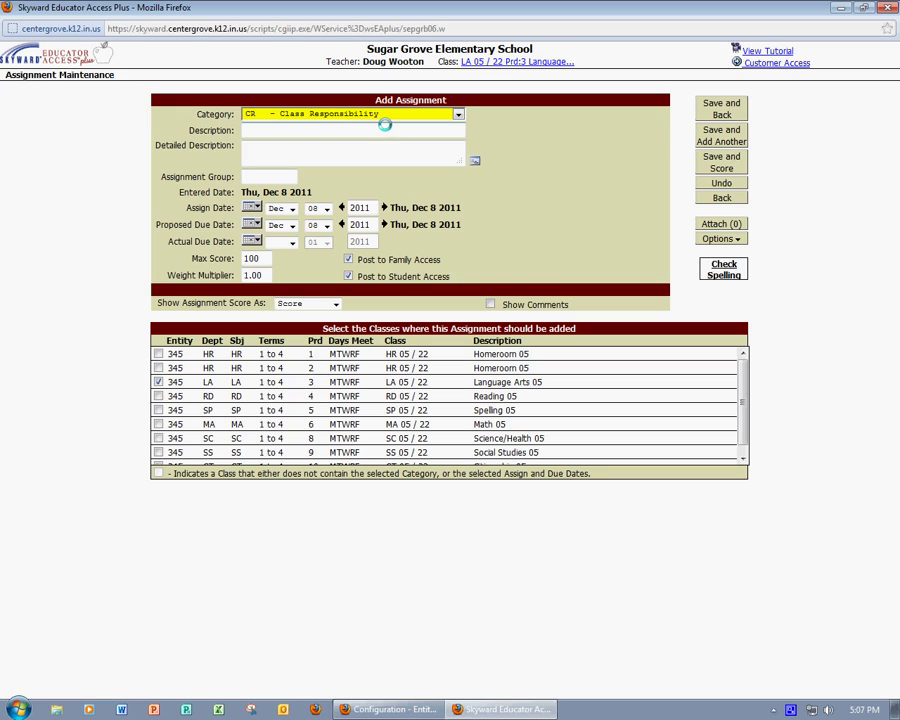
pyautogui.write('I')
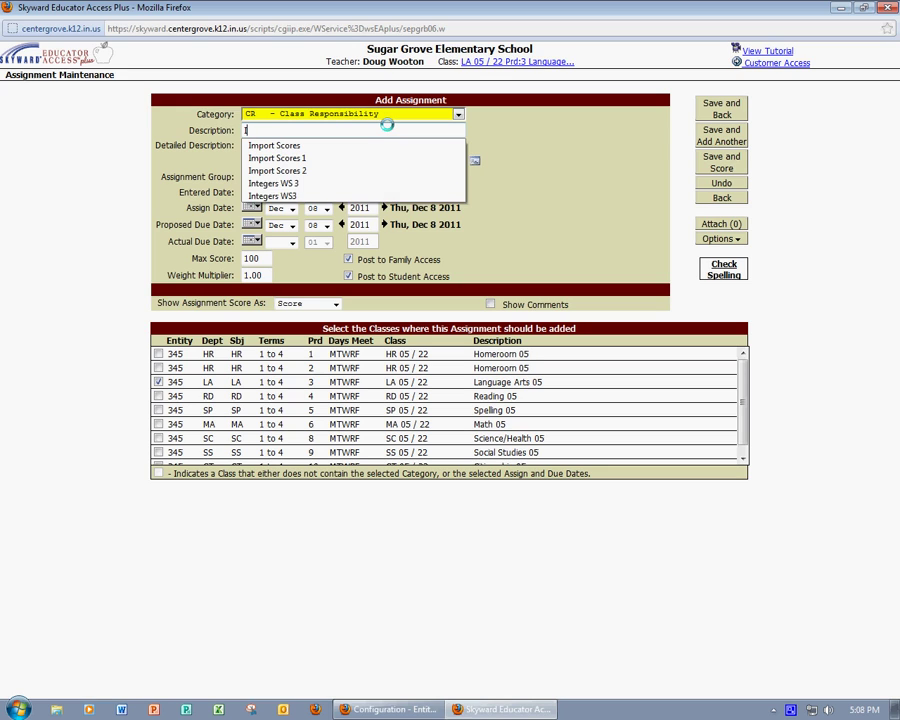
pyautogui.write('mport Scores ')
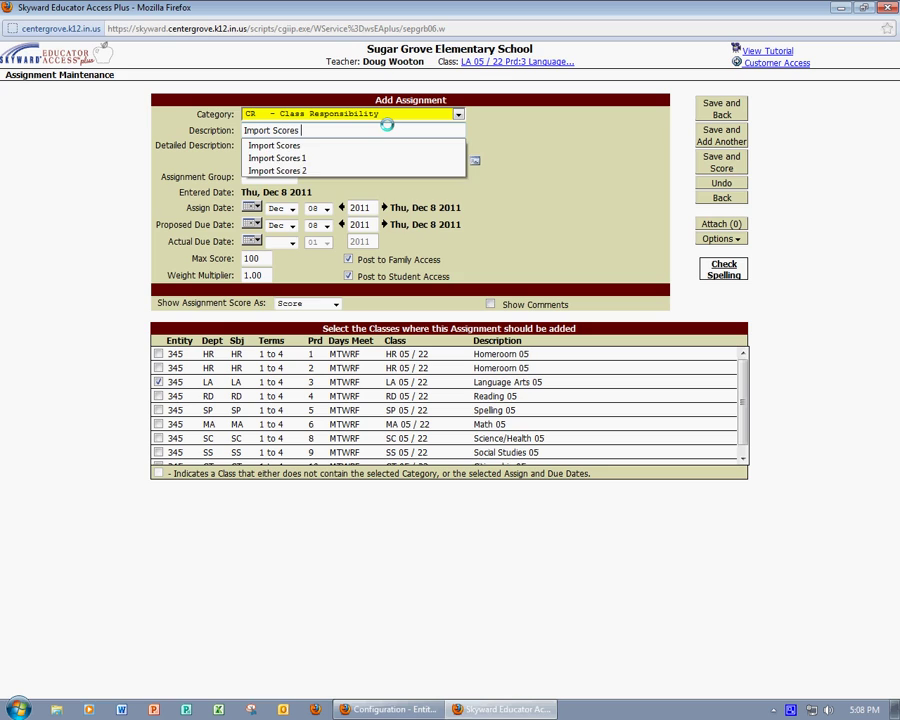
pyautogui.write('1')
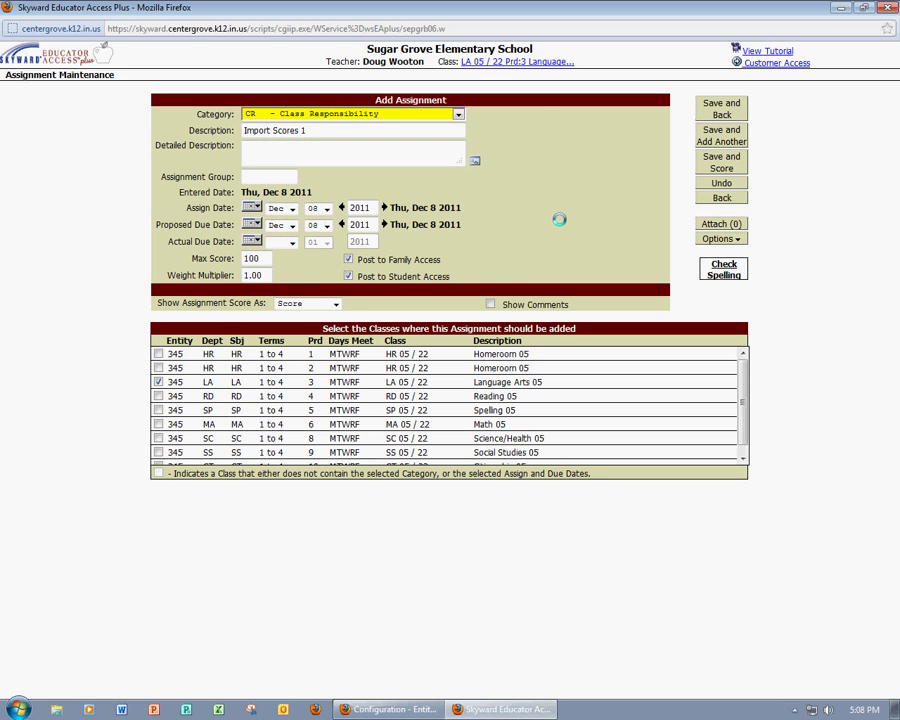
pyautogui.click(733, 108)
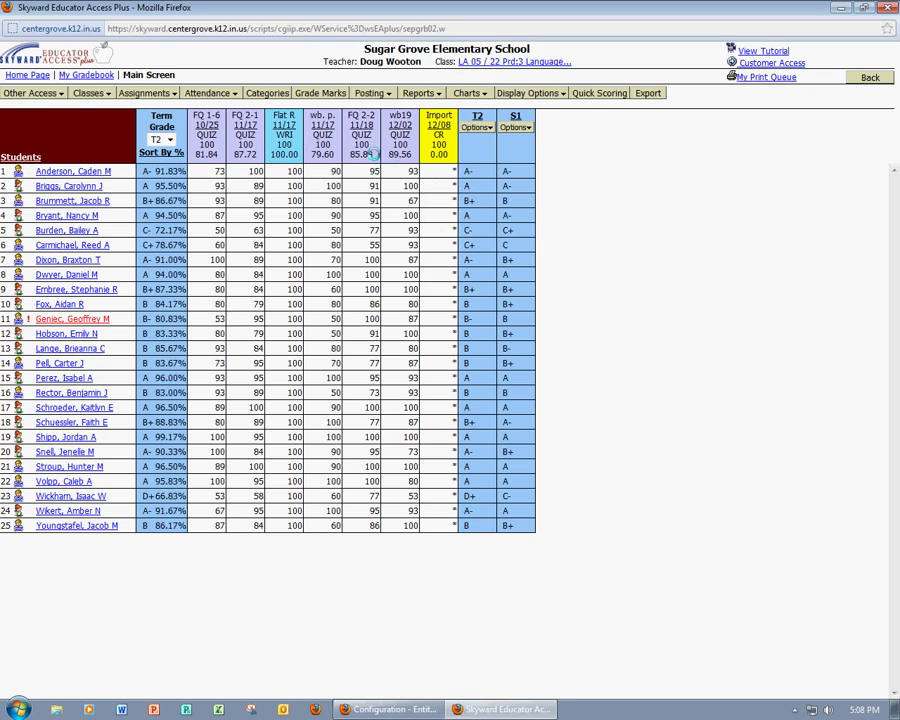
# Open the advanced assignment export/import page and briefly include graded assignments in the export list
pyautogui.click(166, 93)
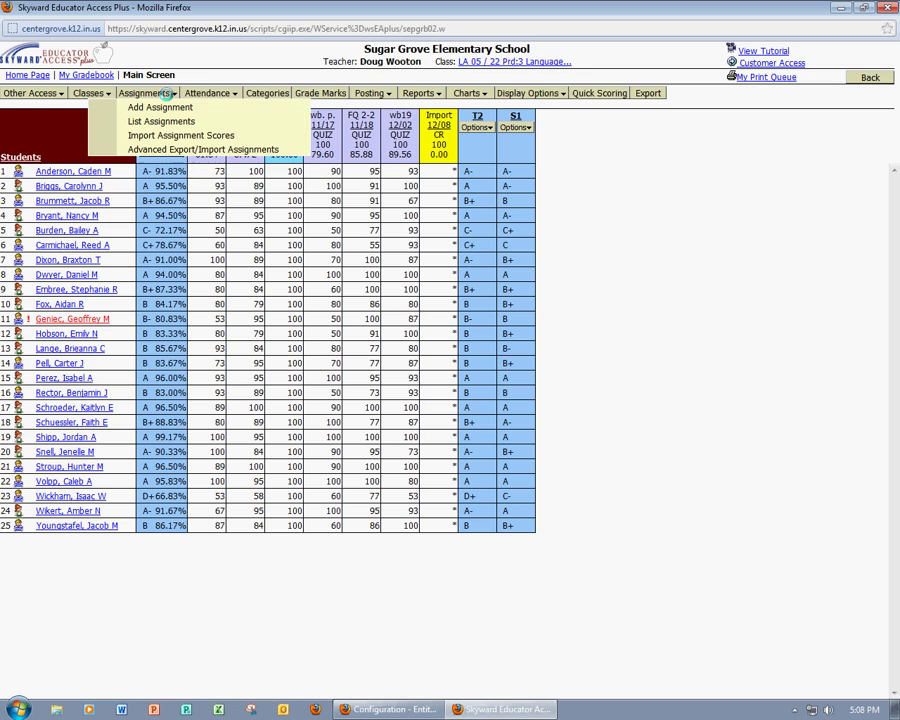
pyautogui.click(129, 148)
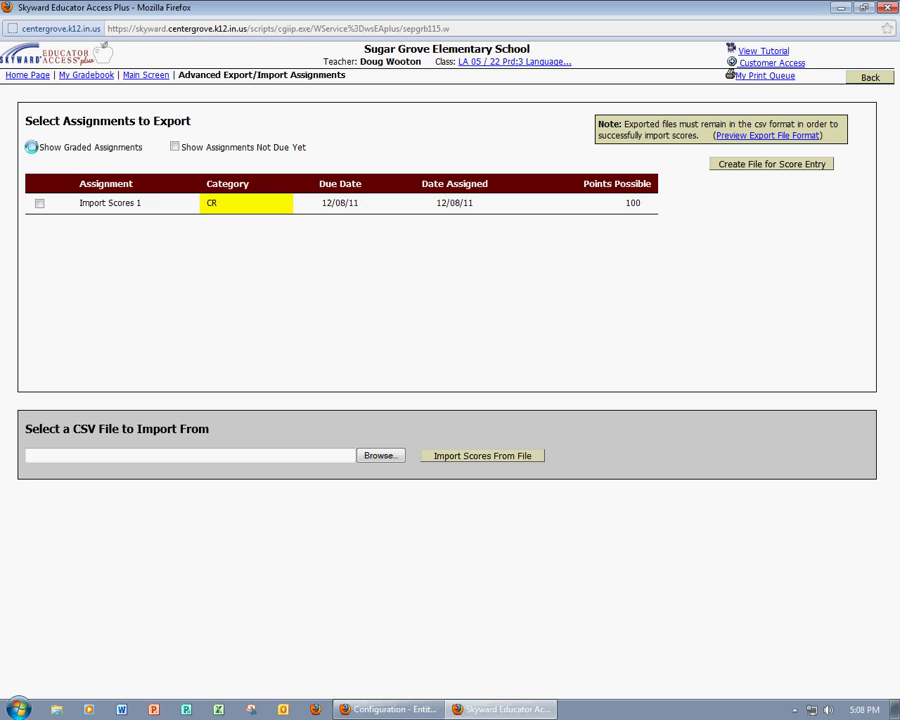
pyautogui.click(31, 147)
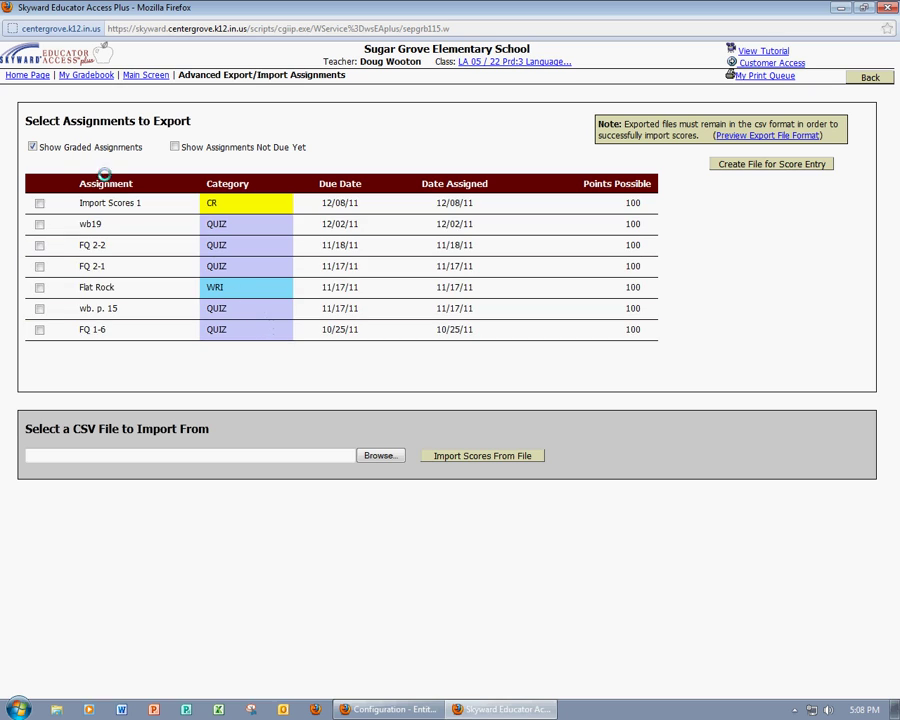
pyautogui.click(31, 147)
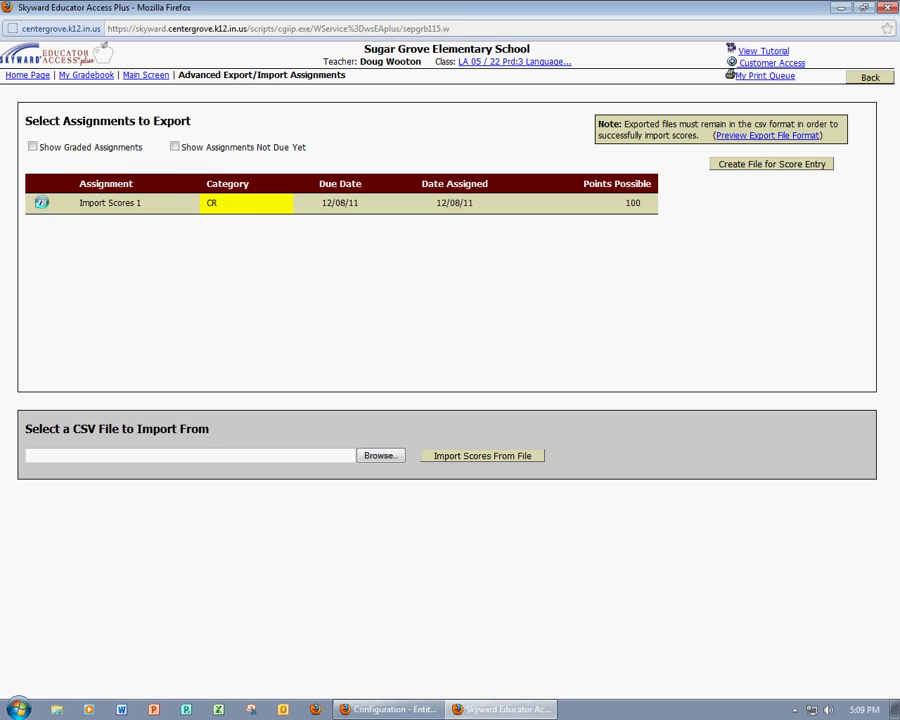
# Create a score entry file for the Import Scores 1 assignment and save it to the Desktop as LA_05-22, replacing the existing file
pyautogui.click(40, 203)
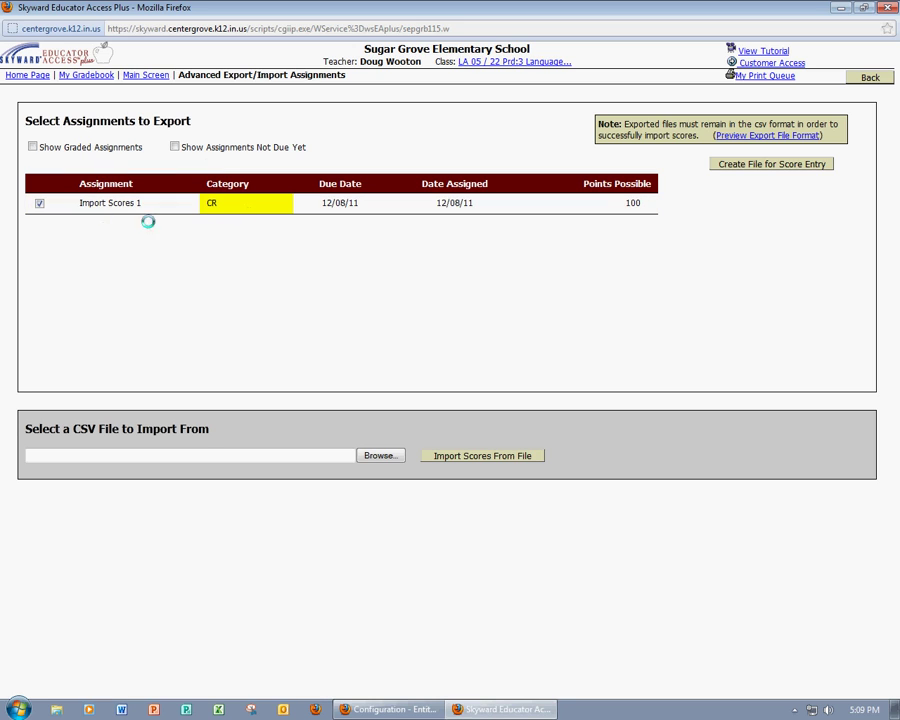
pyautogui.click(771, 167)
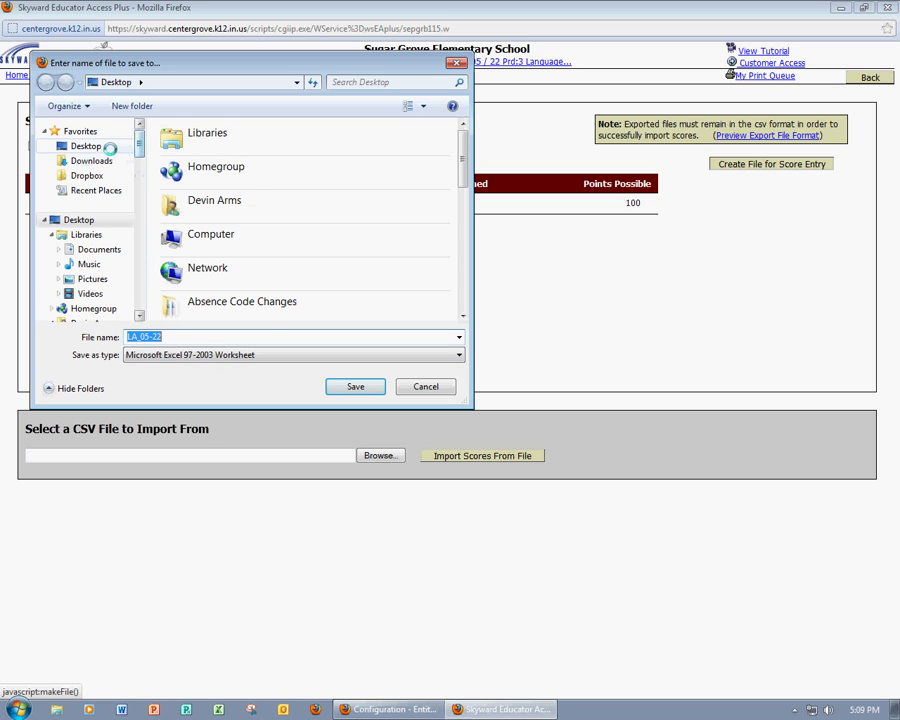
pyautogui.click(103, 146)
pyautogui.click(354, 383)
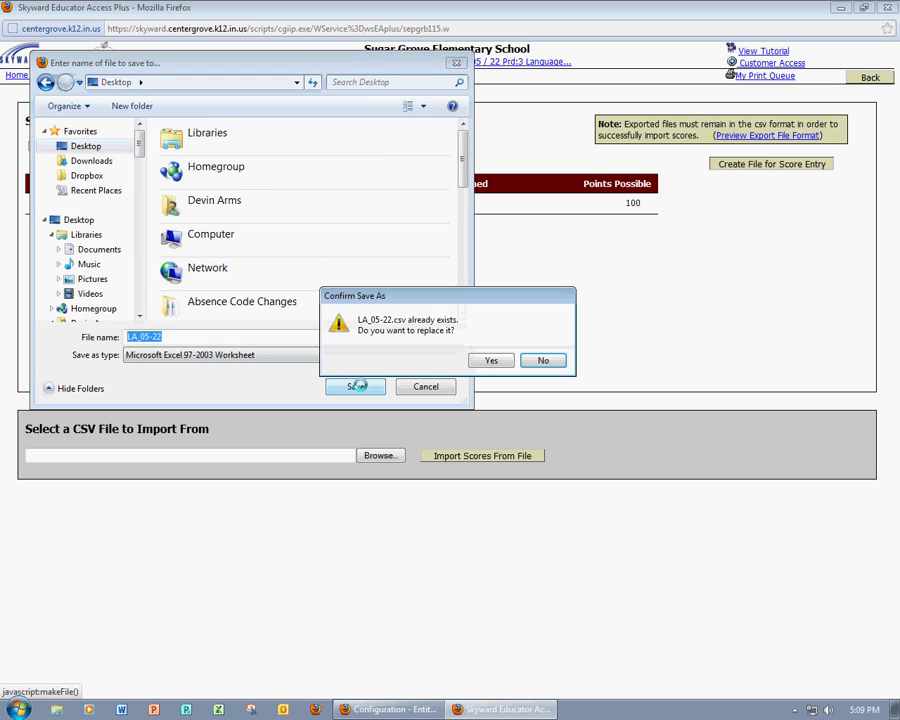
pyautogui.click(491, 360)
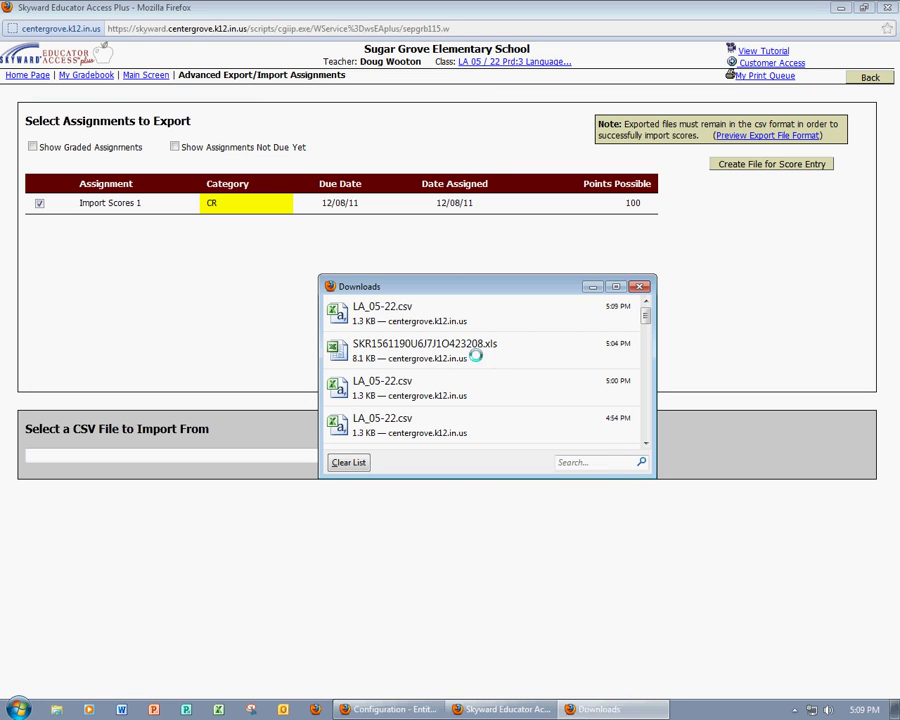
# Open the newly downloaded LA_05-22.csv in Excel and enter a score of 95 for the first student in D7
pyautogui.doubleClick(437, 309)
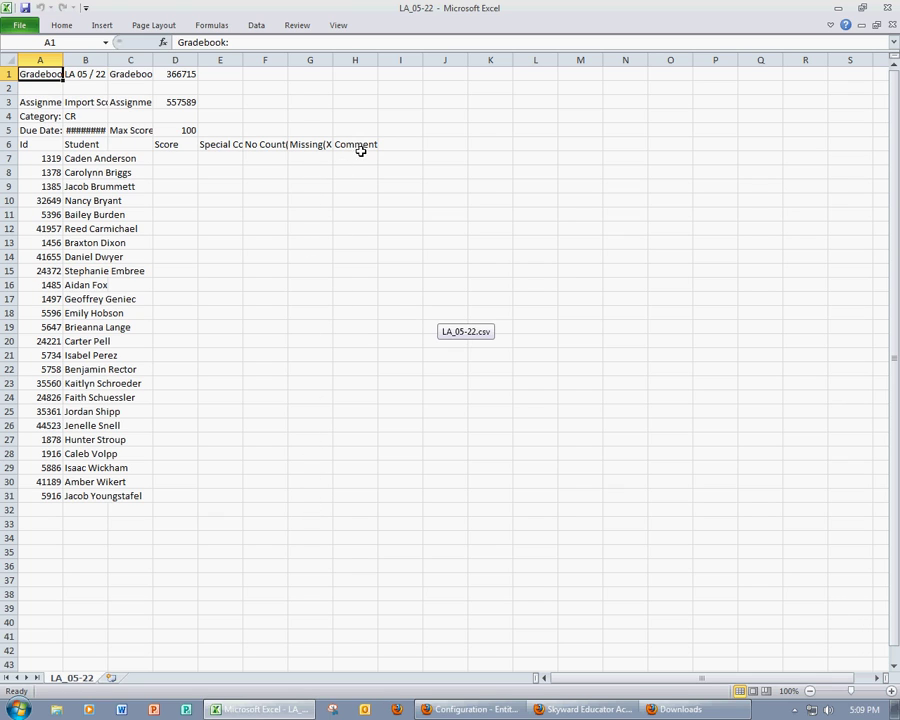
pyautogui.click(181, 157)
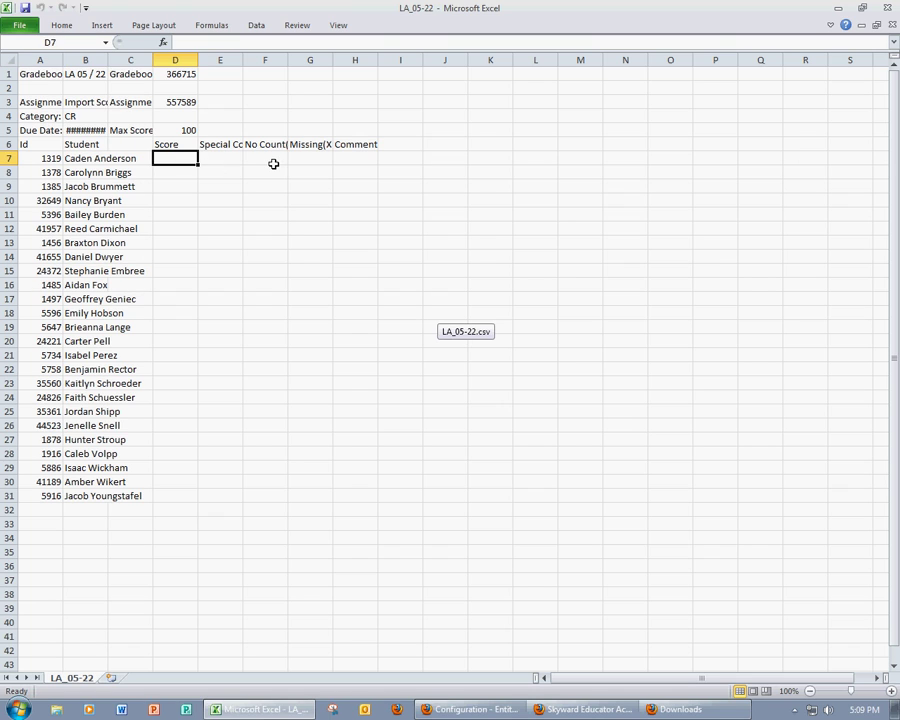
pyautogui.write('95')
pyautogui.click(245, 174)
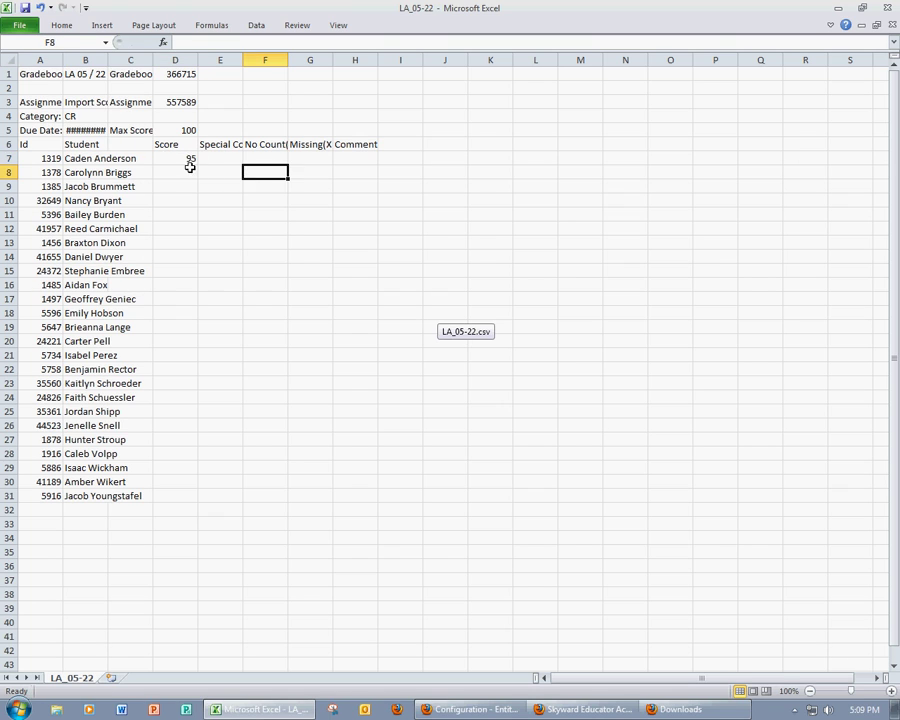
# Copy the score from D7 to the remaining students in D8:D31
pyautogui.click(188, 158)
pyautogui.hotkey('ctrl', 'c')
pyautogui.moveTo(185, 174); pyautogui.dragTo(189, 491)
pyautogui.hotkey('ctrl', 'v')
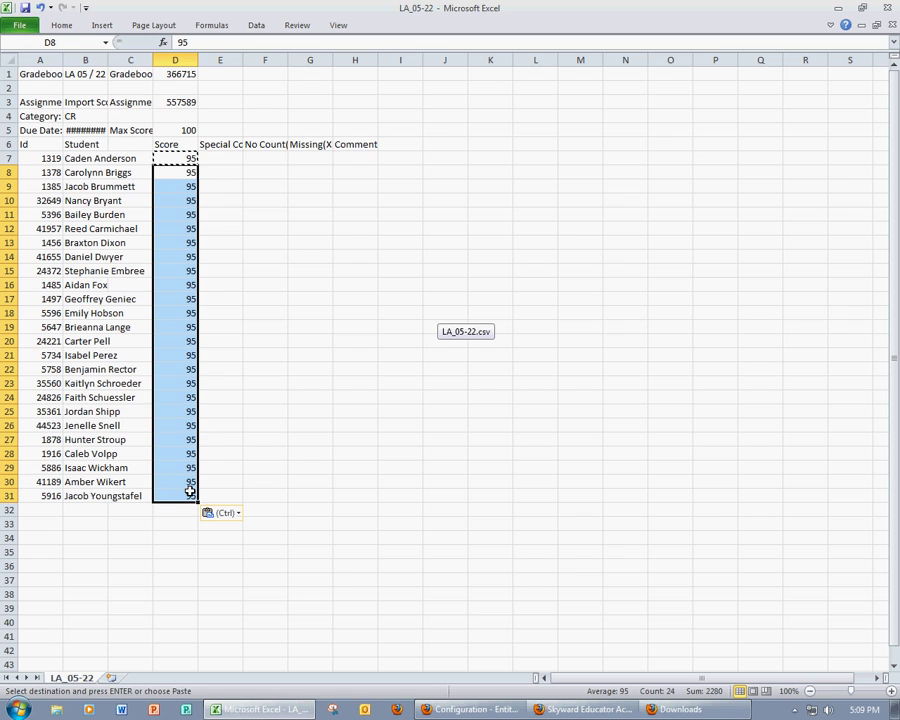
pyautogui.click(262, 323)
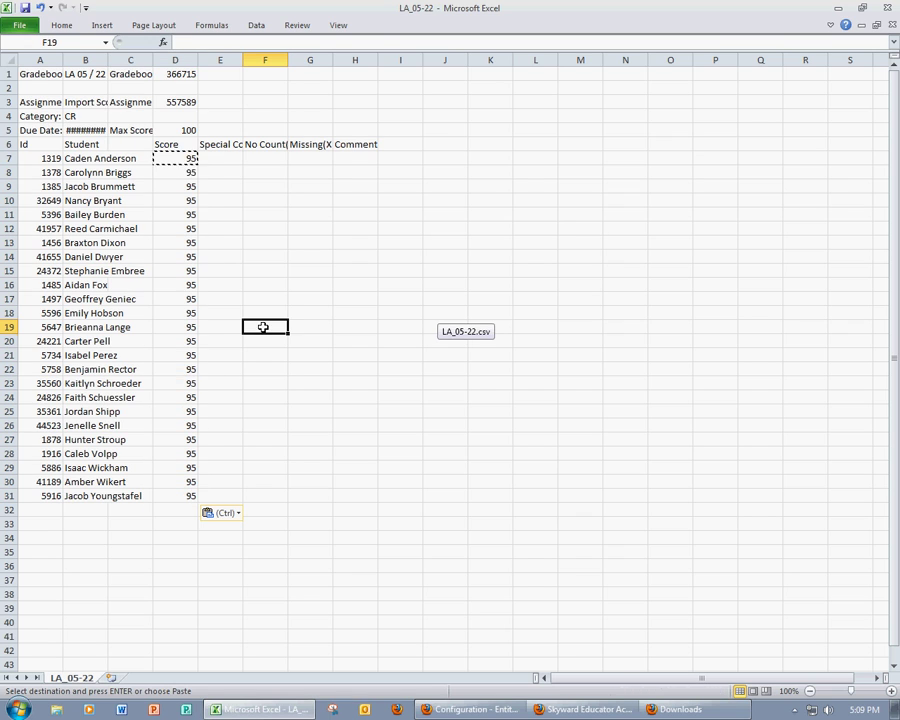
# Set the score in D16 to 0 and mark that student as No Count with an X in F16
pyautogui.click(185, 285)
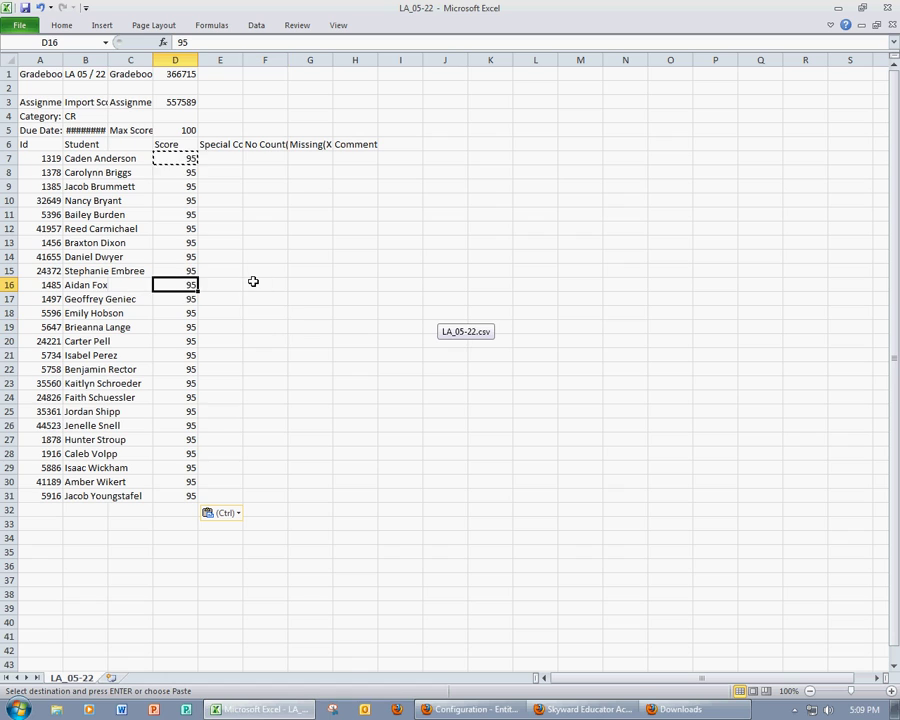
pyautogui.write('0')
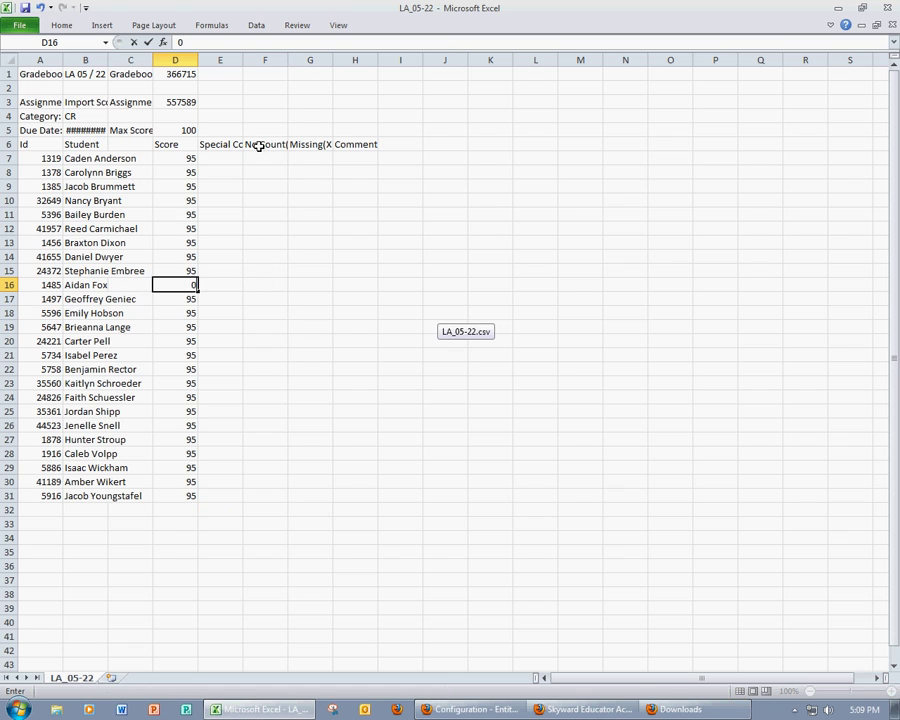
pyautogui.click(274, 284)
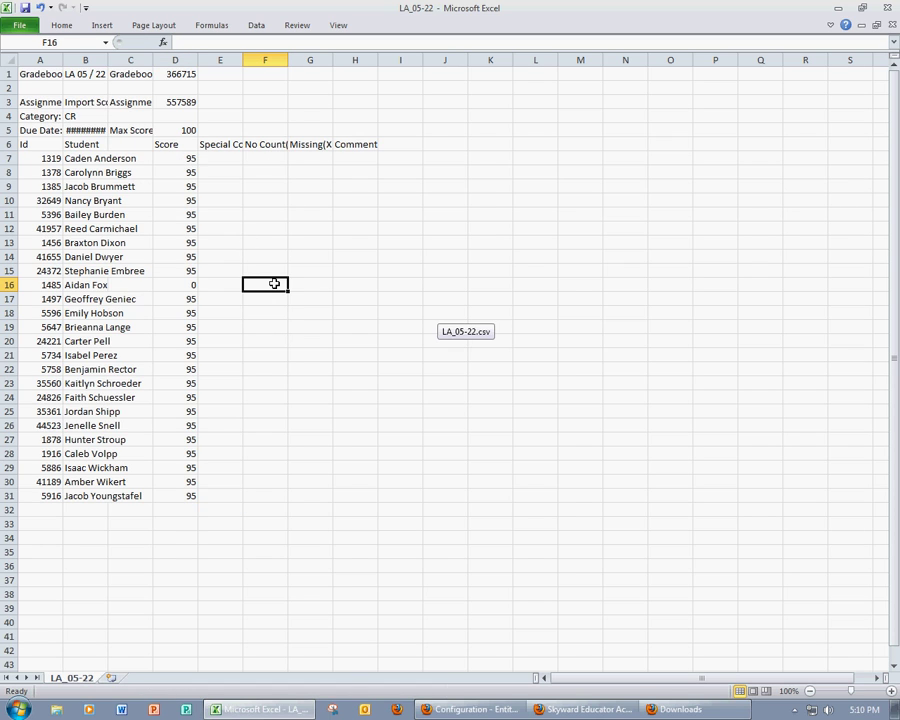
pyautogui.hotkey('ctrl', 'c')
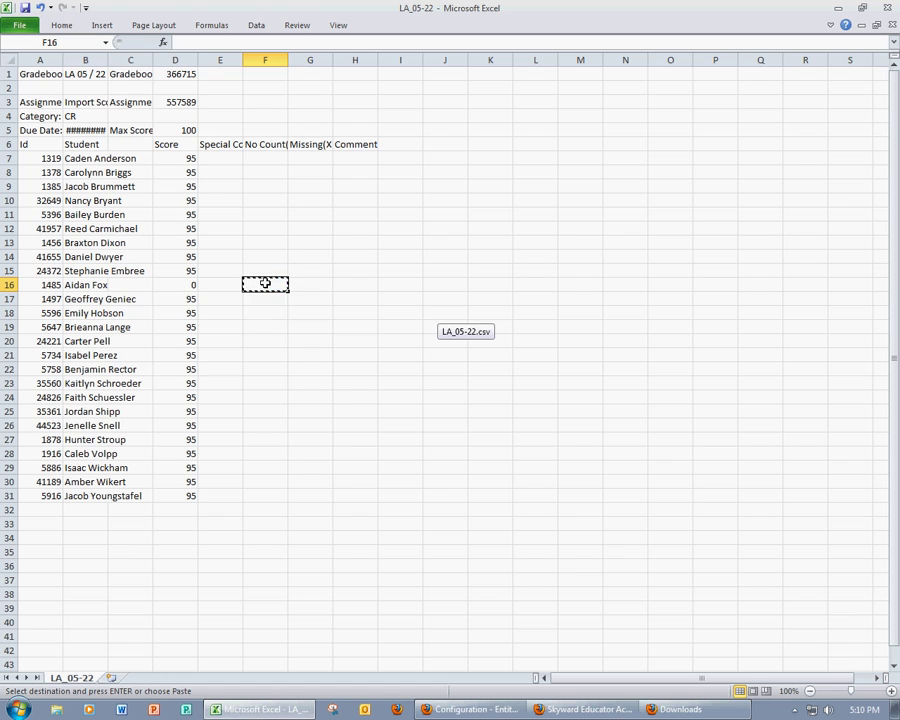
pyautogui.write('X')
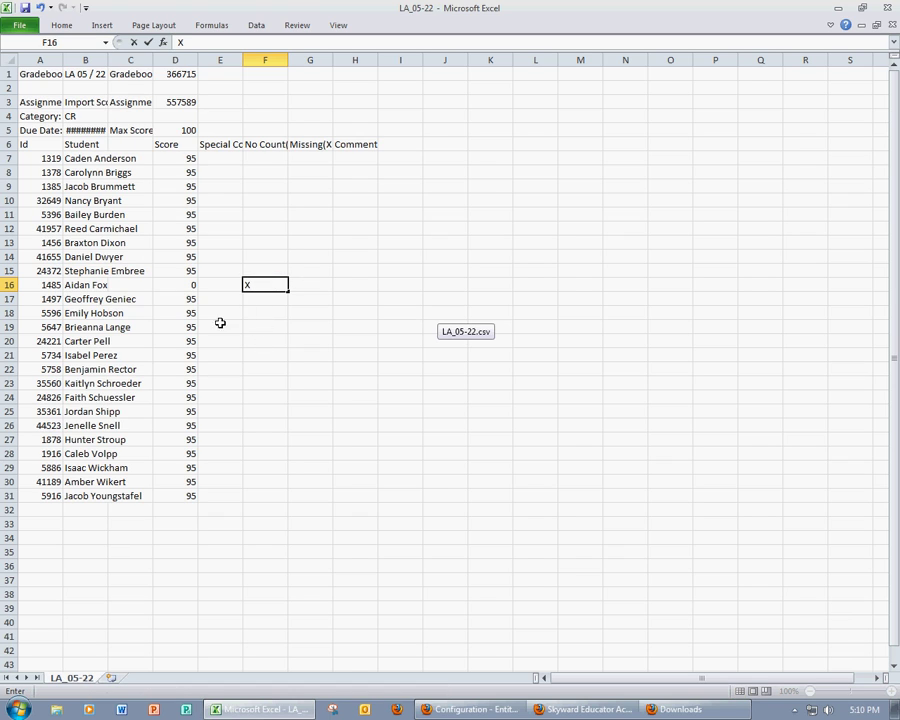
# Set the score in D10 to 0 and mark that student's work as Missing with an X in G10
pyautogui.click(179, 201)
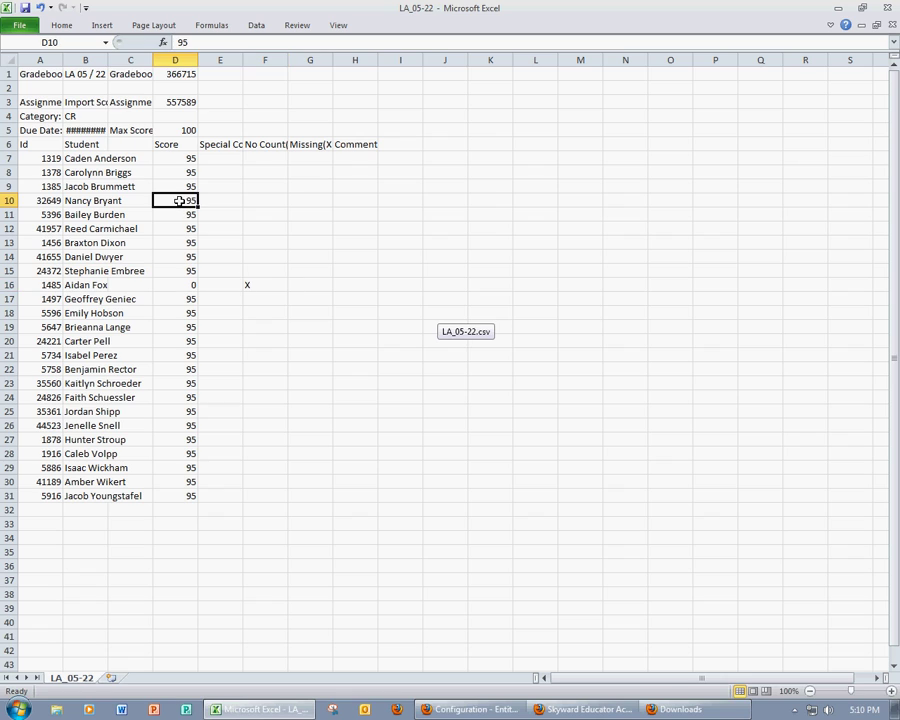
pyautogui.write('0')
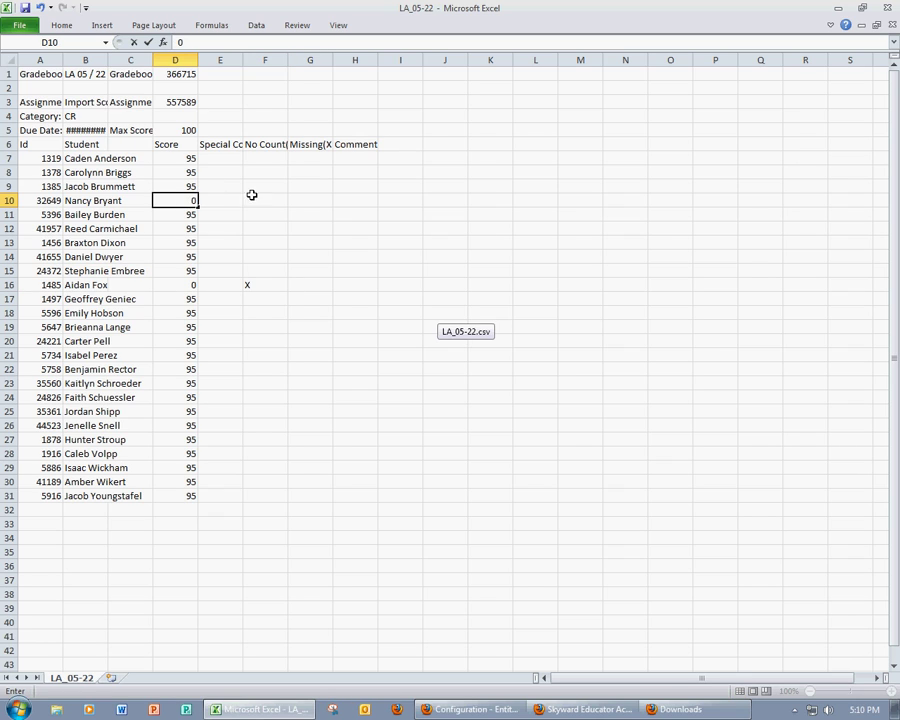
pyautogui.click(317, 199)
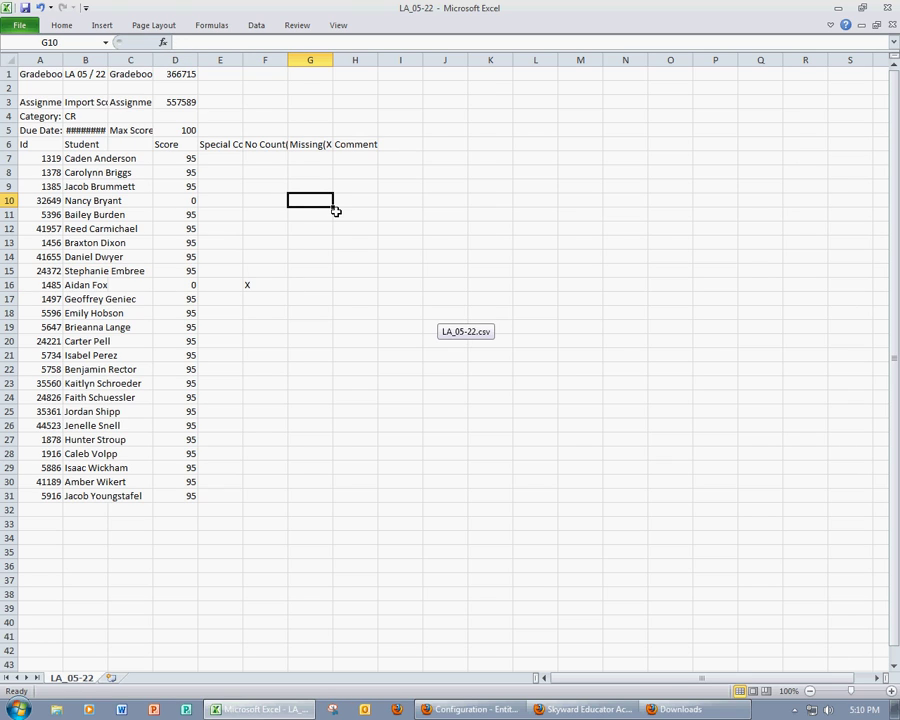
pyautogui.write('X')
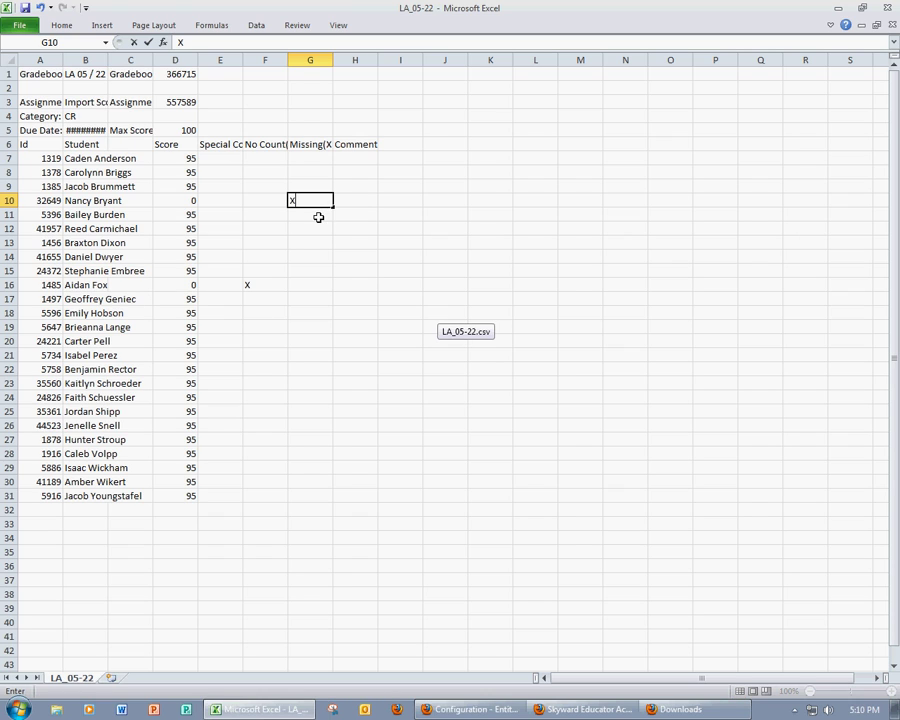
pyautogui.click(381, 256)
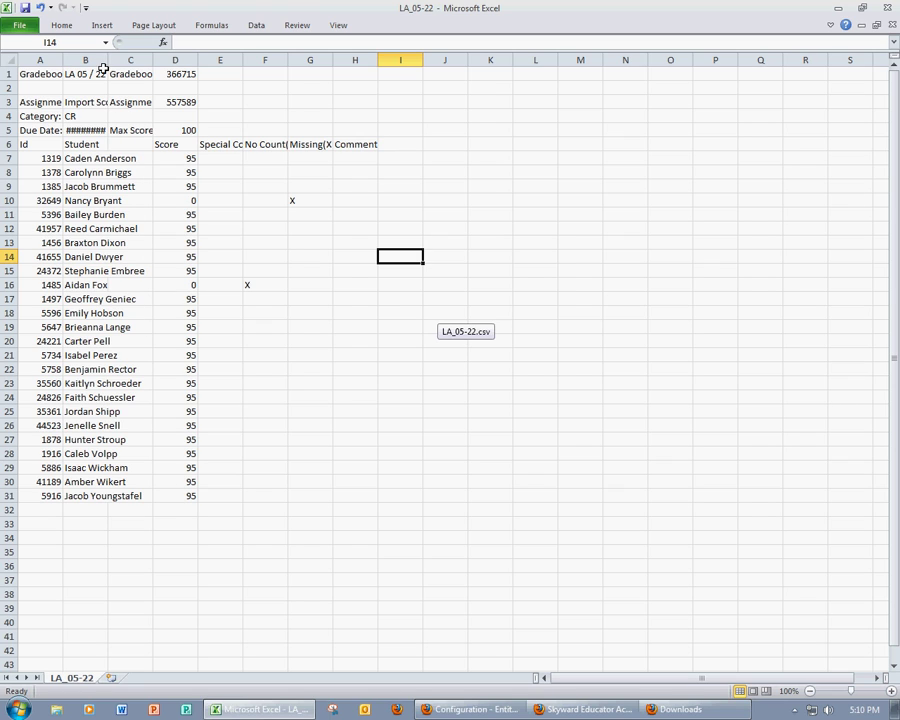
# Save the score sheet to the Desktop as LA_05-22 in CSV (Comma delimited) format, replacing the existing file and keeping the CSV format
pyautogui.click(19, 25)
pyautogui.click(43, 66)
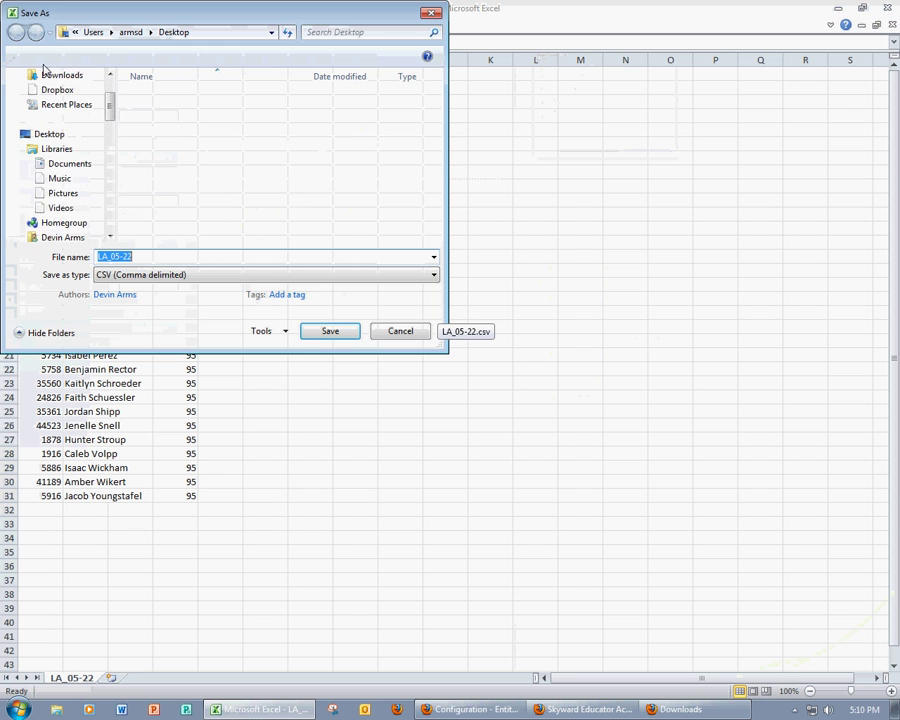
pyautogui.click(57, 127)
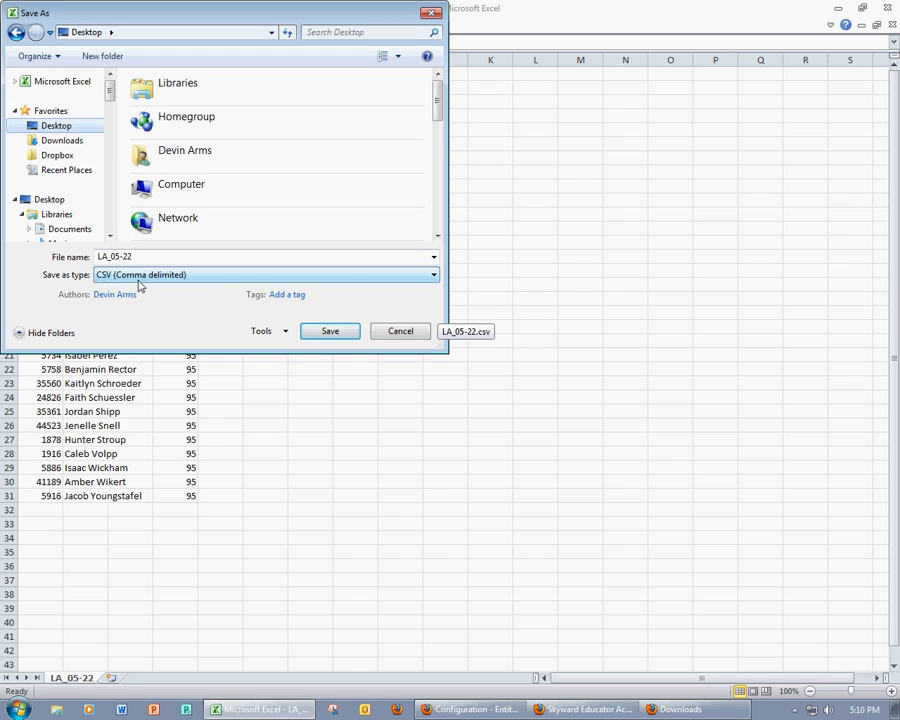
pyautogui.click(333, 336)
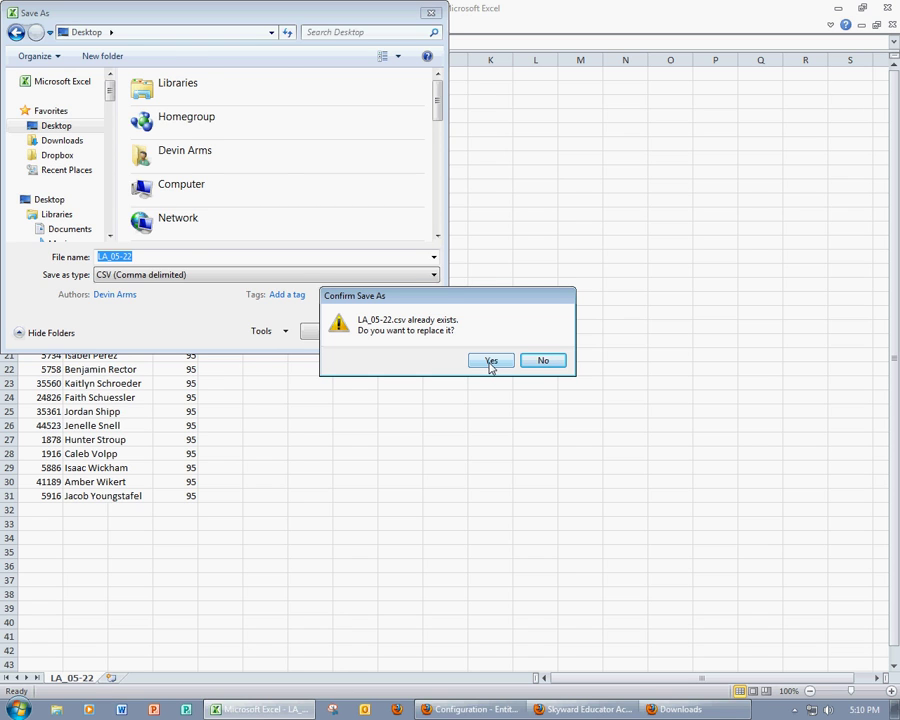
pyautogui.click(490, 362)
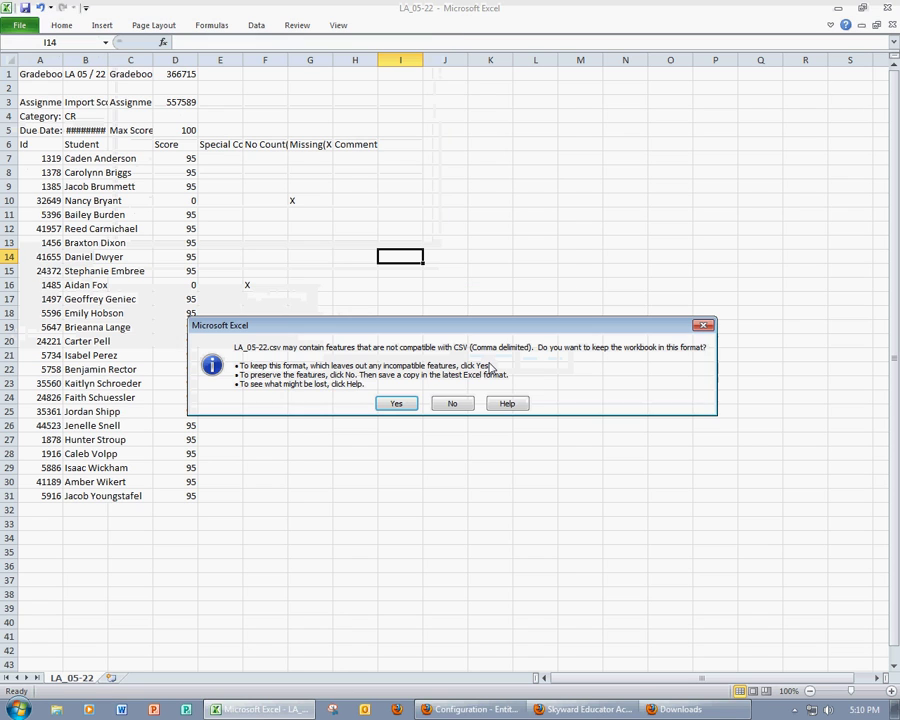
pyautogui.click(397, 403)
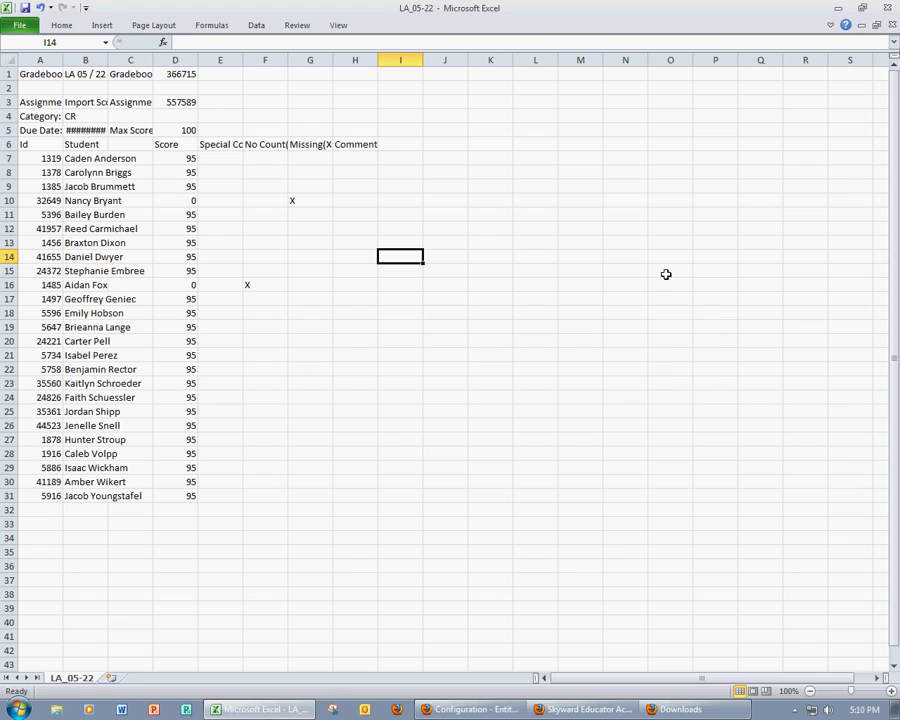
# Close Excel without saving LA_05-22.csv again and dismiss the browser's downloads window
pyautogui.click(889, 8)
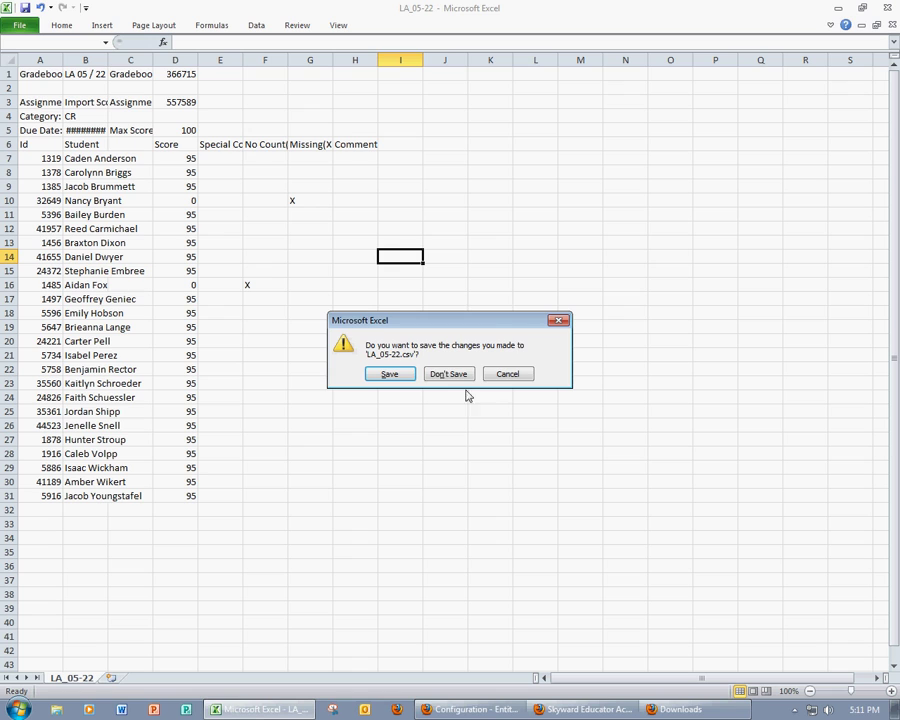
pyautogui.click(508, 373)
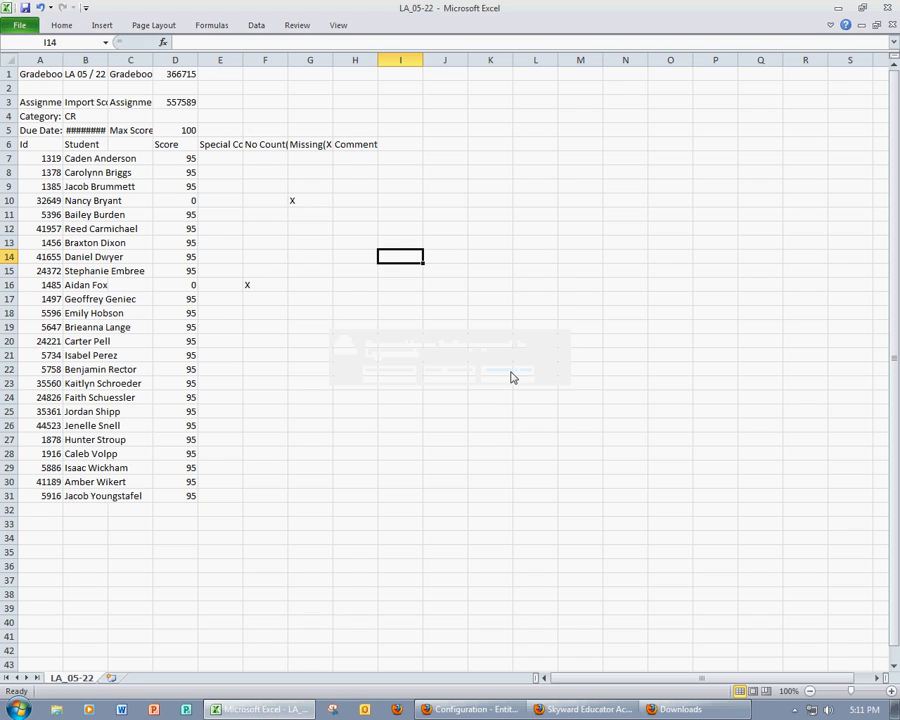
pyautogui.click(885, 9)
pyautogui.click(450, 376)
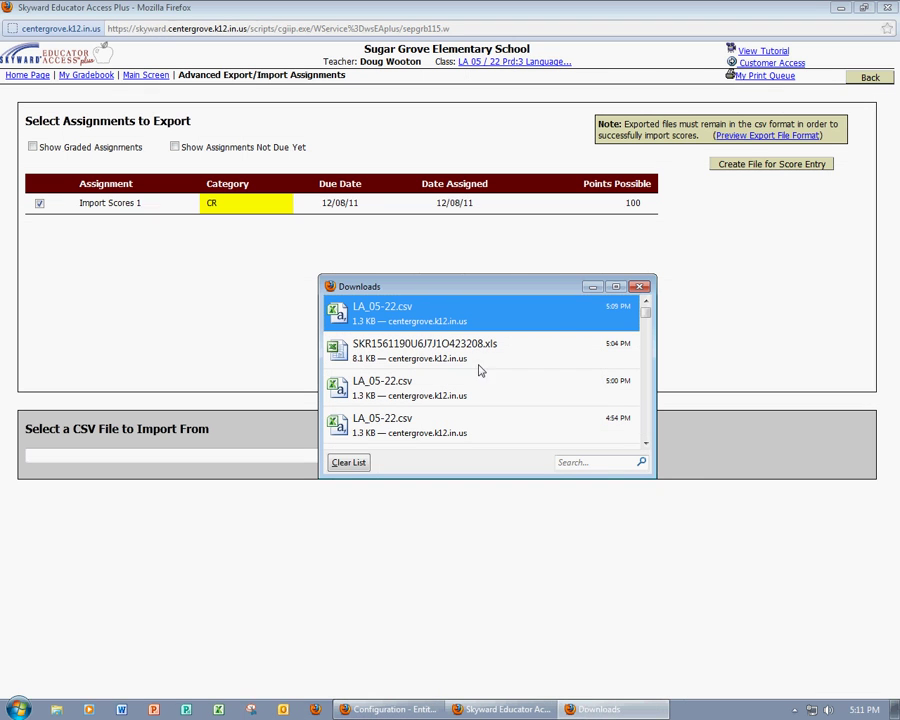
pyautogui.click(640, 287)
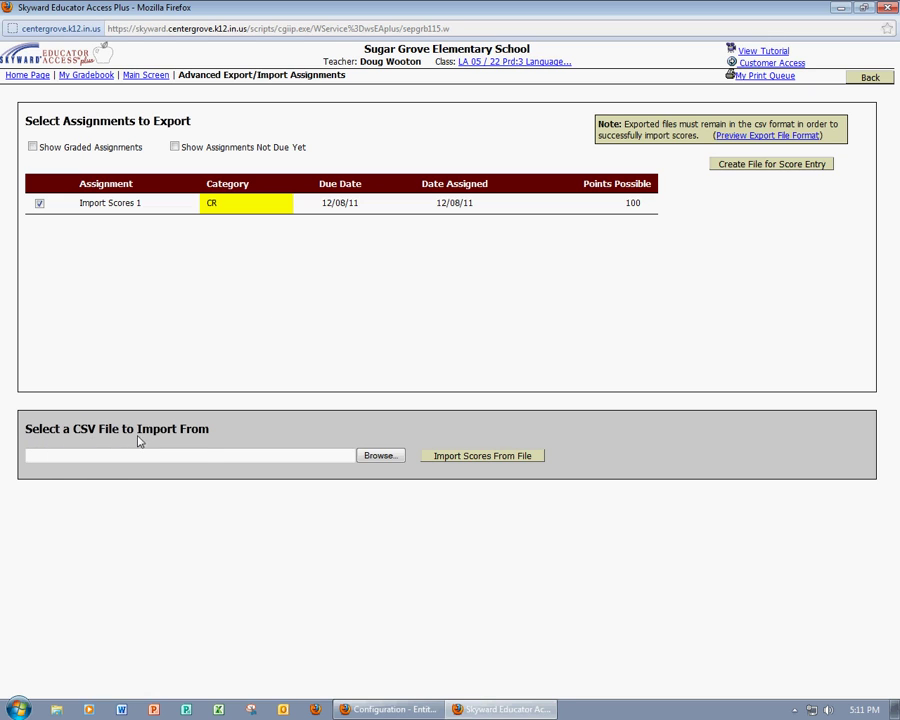
# Choose LA_05-22.csv from the Desktop as the import file and import its scores into the gradebook
pyautogui.click(382, 456)
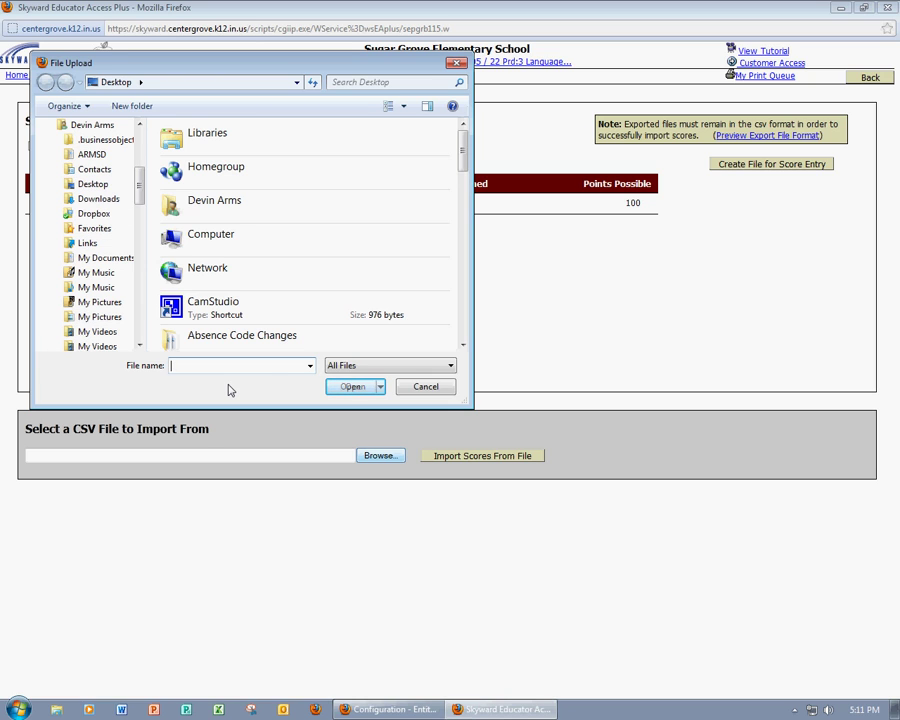
pyautogui.moveTo(465, 152); pyautogui.dragTo(465, 259)
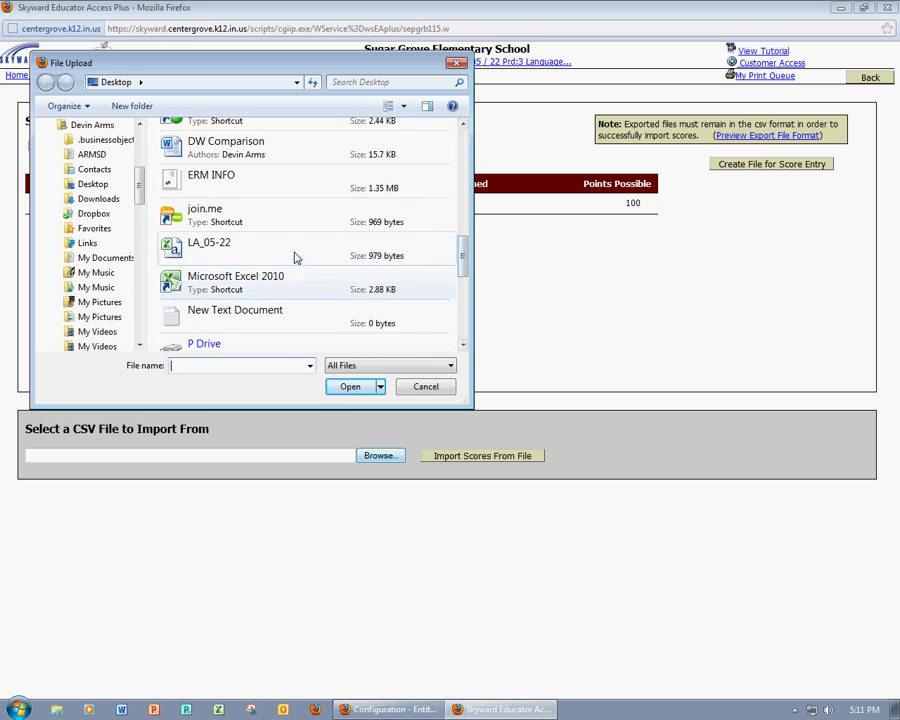
pyautogui.click(203, 259)
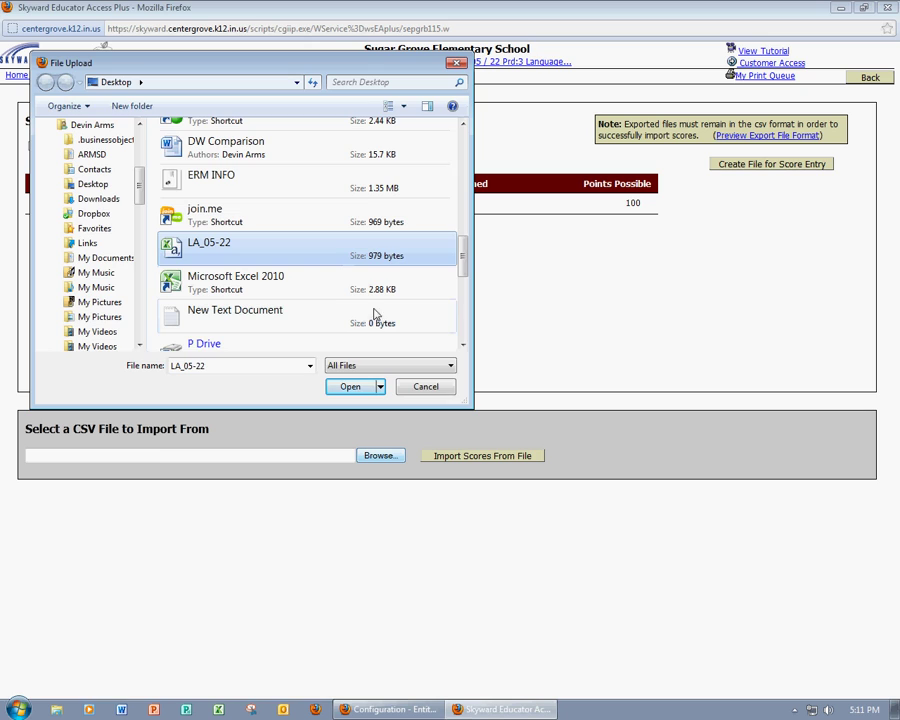
pyautogui.click(352, 387)
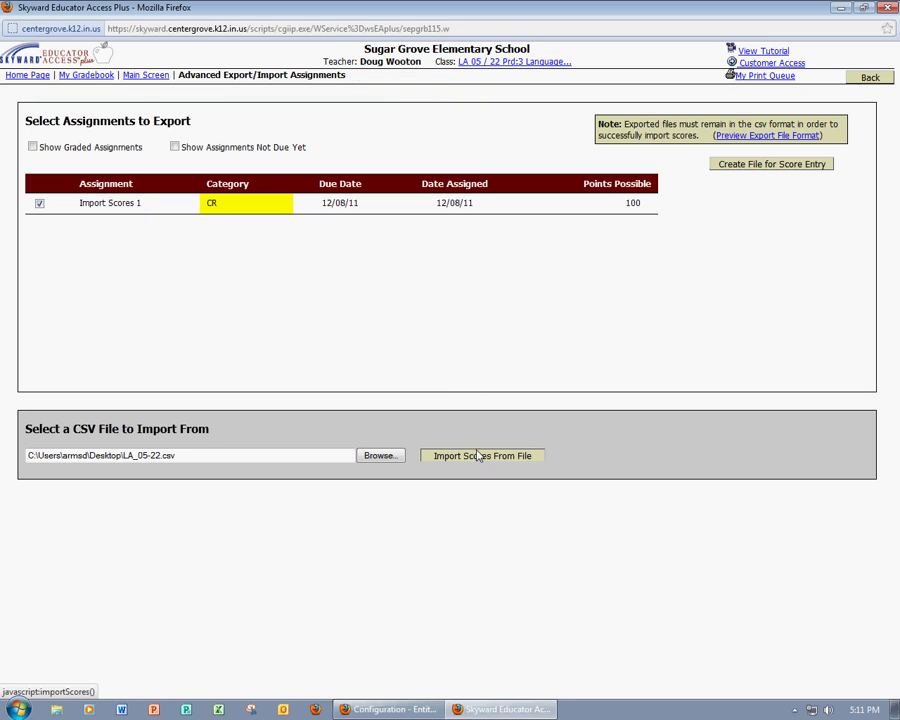
pyautogui.click(478, 455)
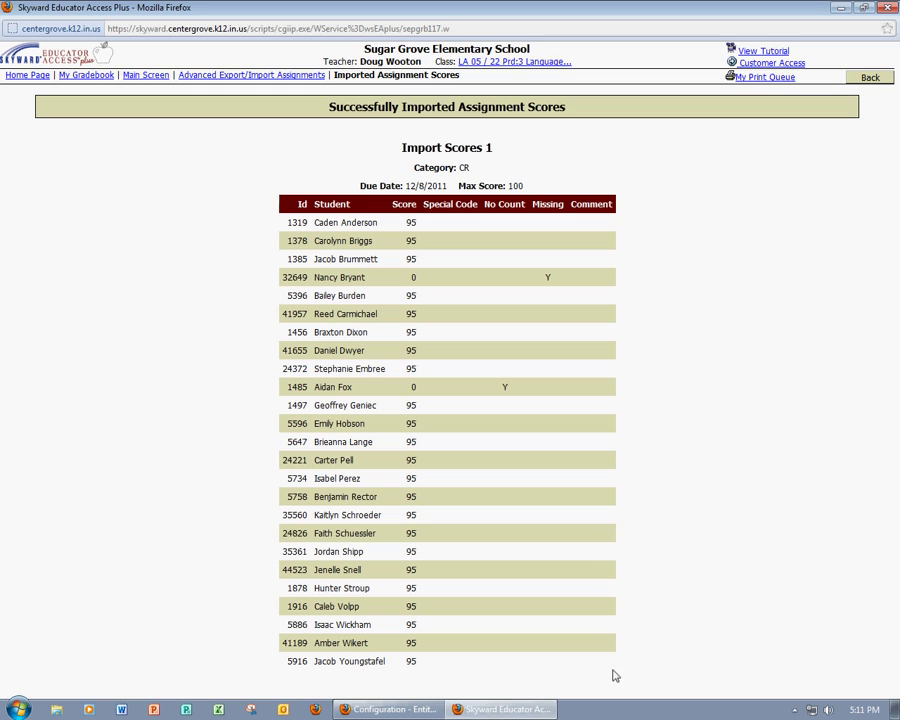
# Return from the imported scores page to the gradebook's main screen
pyautogui.click(870, 78)
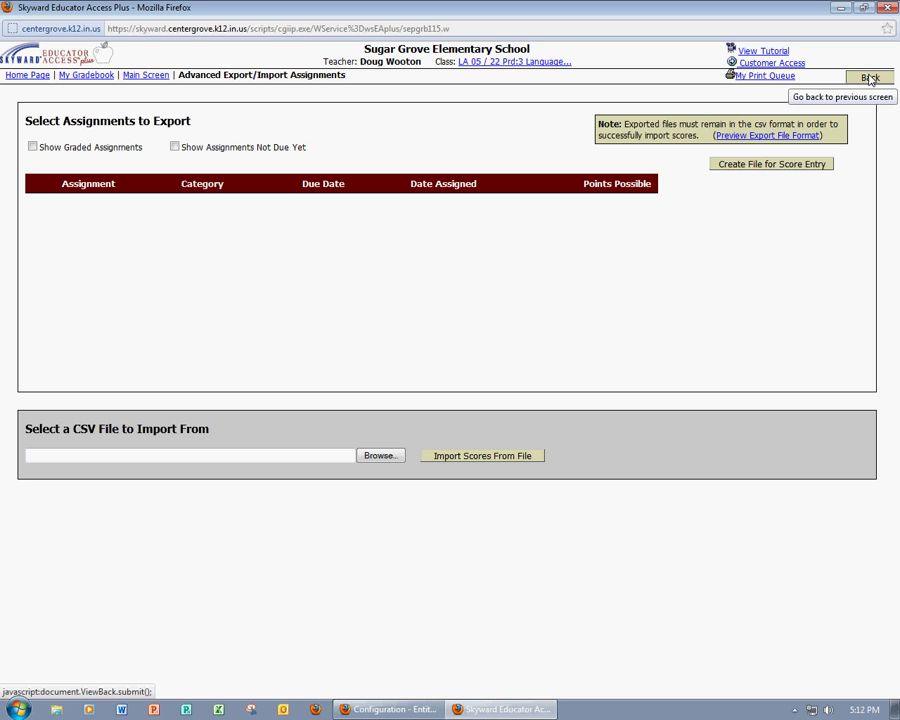
pyautogui.click(870, 78)
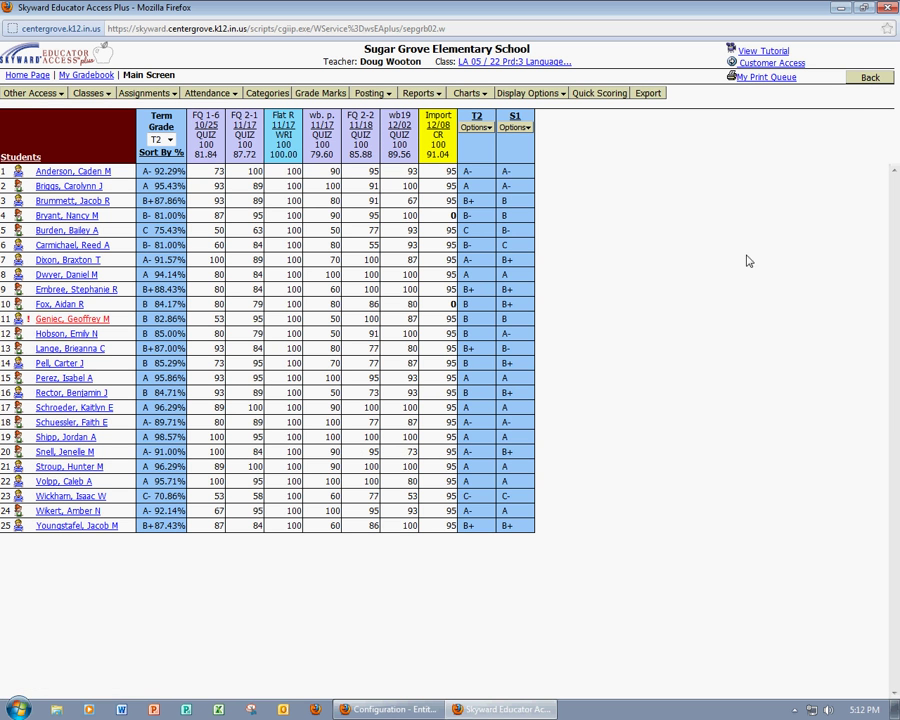
pyautogui.click(462, 127)
# Add a Class Responsibility assignment described as Import Scores 2 to the Language Arts class and save it
pyautogui.click(144, 92)
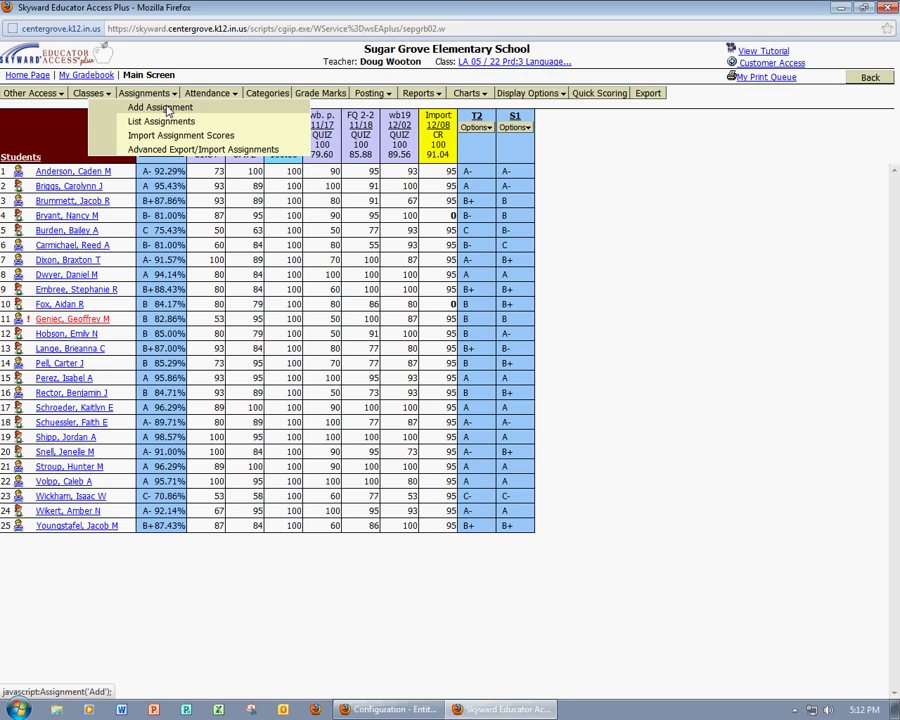
pyautogui.click(167, 108)
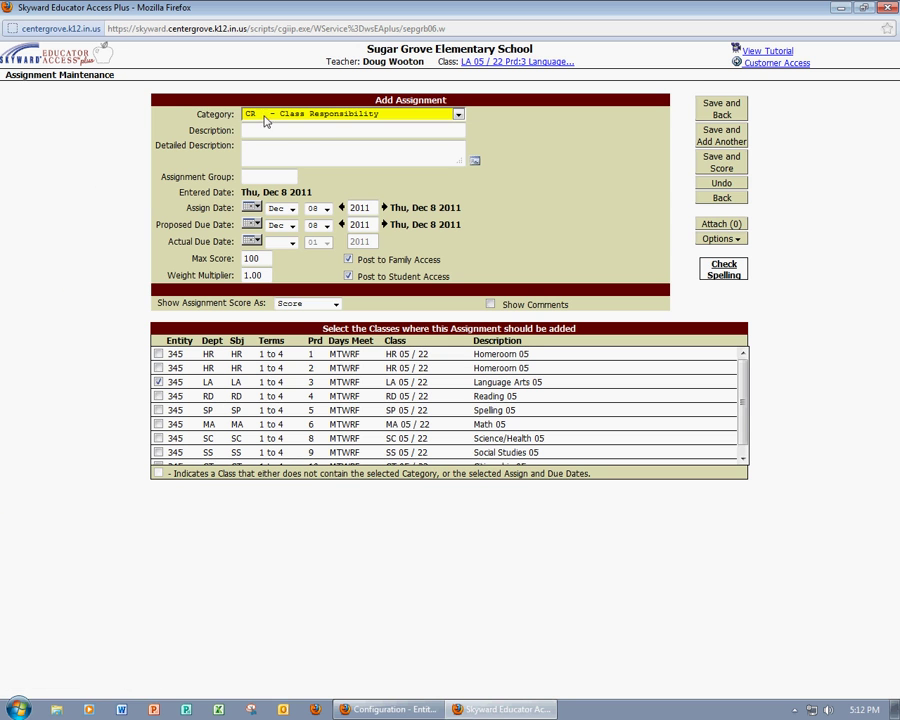
pyautogui.write('I')
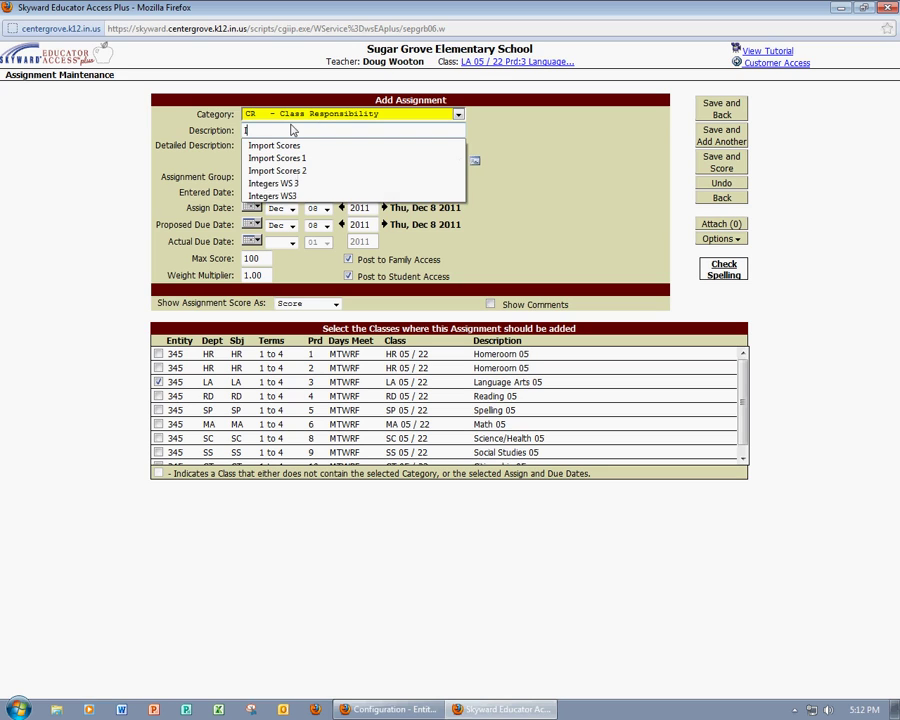
pyautogui.write('mport Scor')
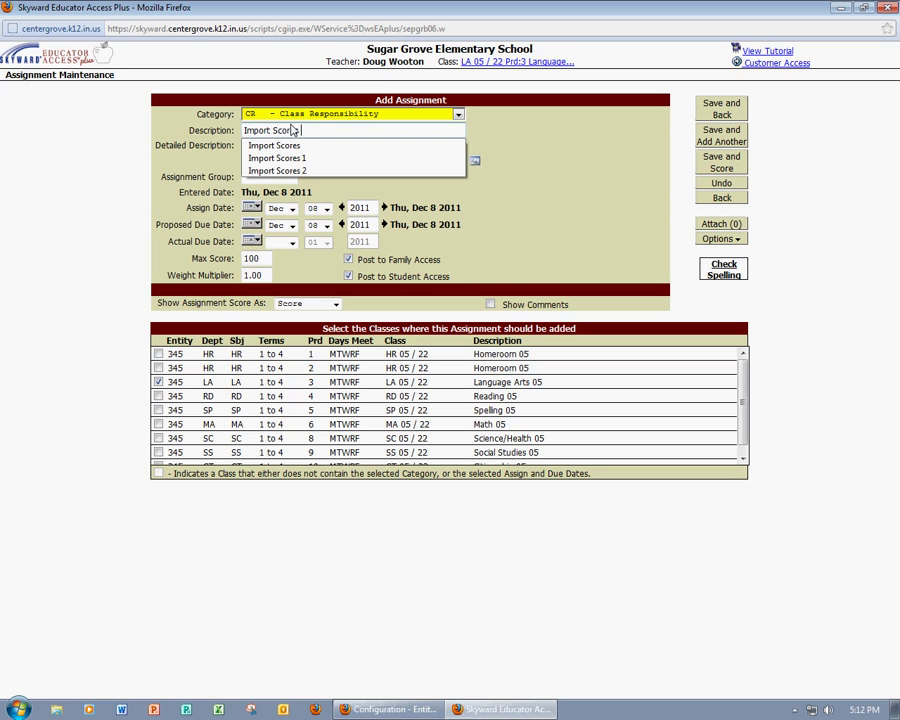
pyautogui.write('es 2')
pyautogui.click(300, 146)
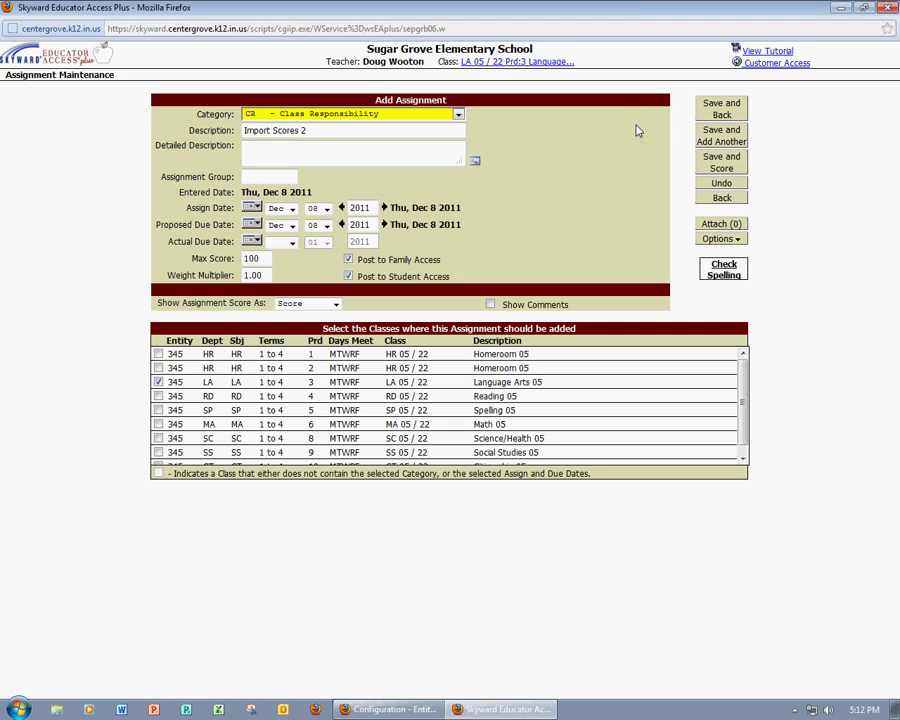
pyautogui.click(701, 105)
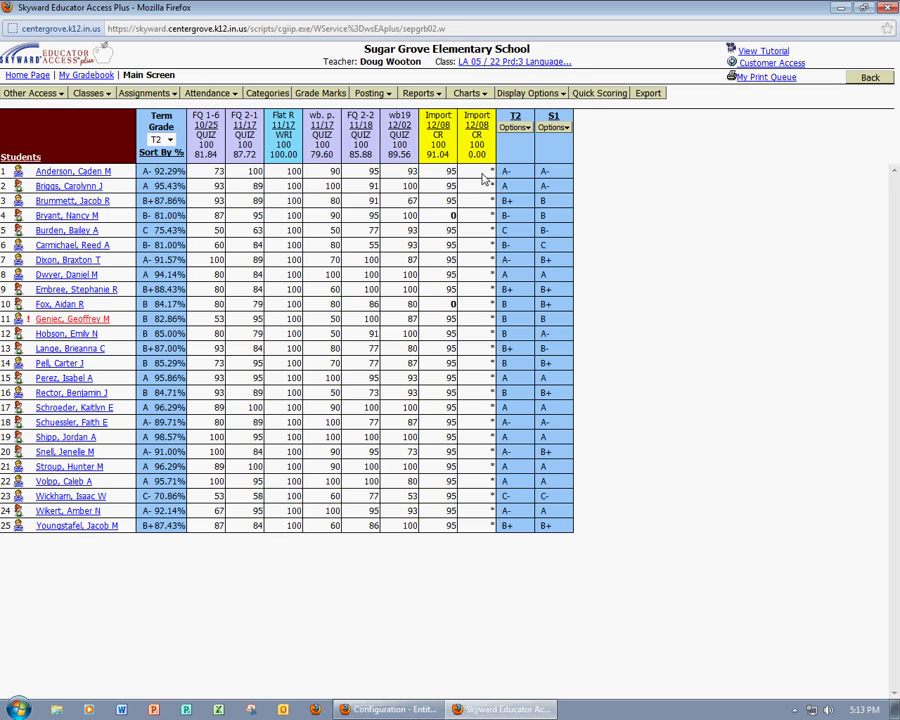
# Export the Class Roster report to Excel using the Student Name;ID;Phone;Advisor template
pyautogui.click(435, 96)
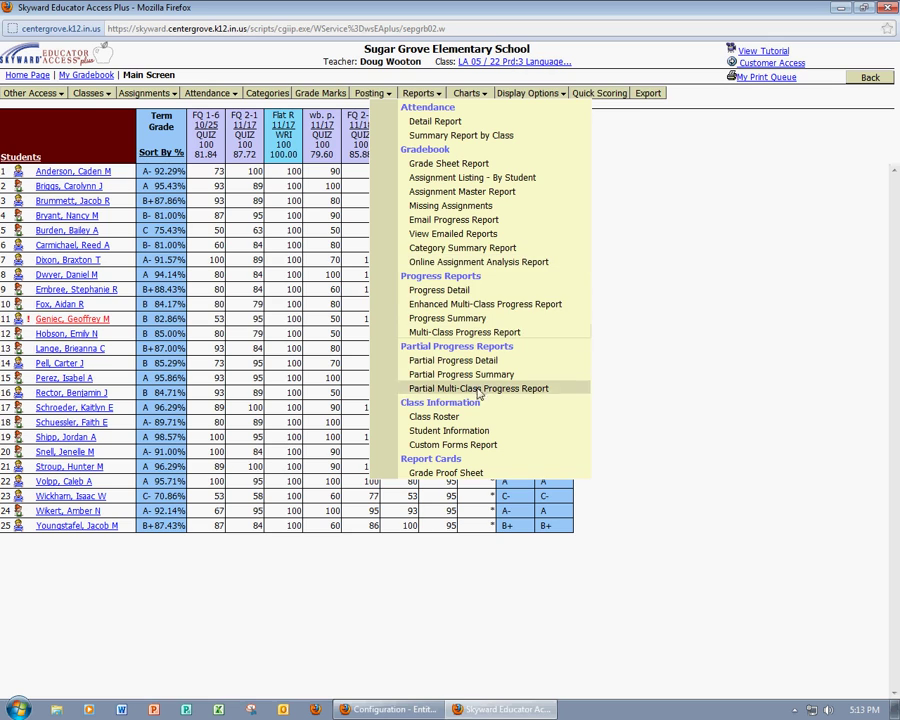
pyautogui.click(515, 419)
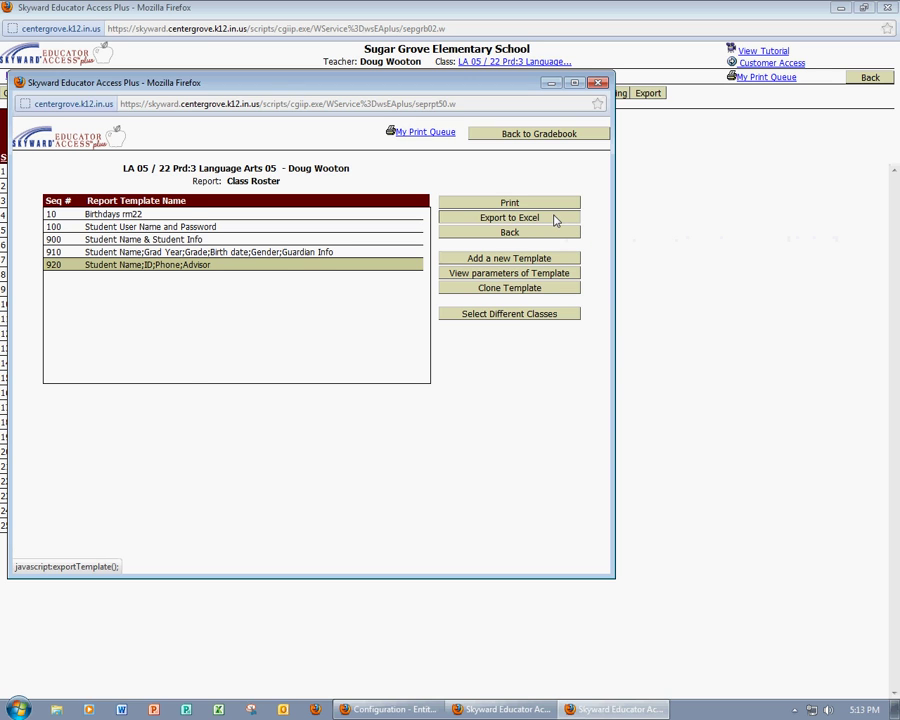
pyautogui.click(556, 220)
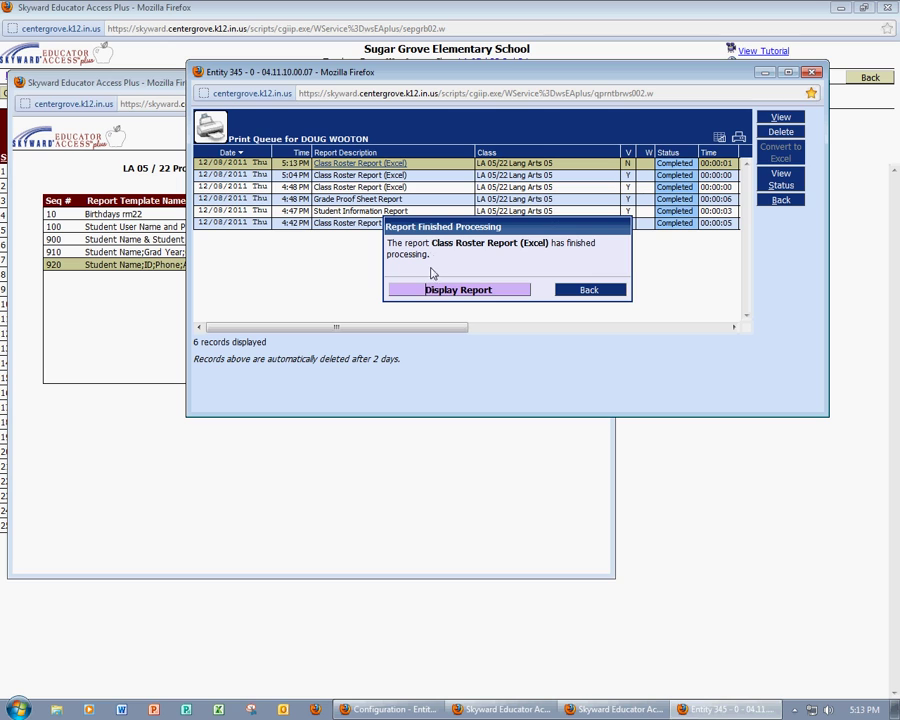
# Save the finished class roster report to the Desktop as an .xls worksheet and open it in Excel
pyautogui.click(470, 291)
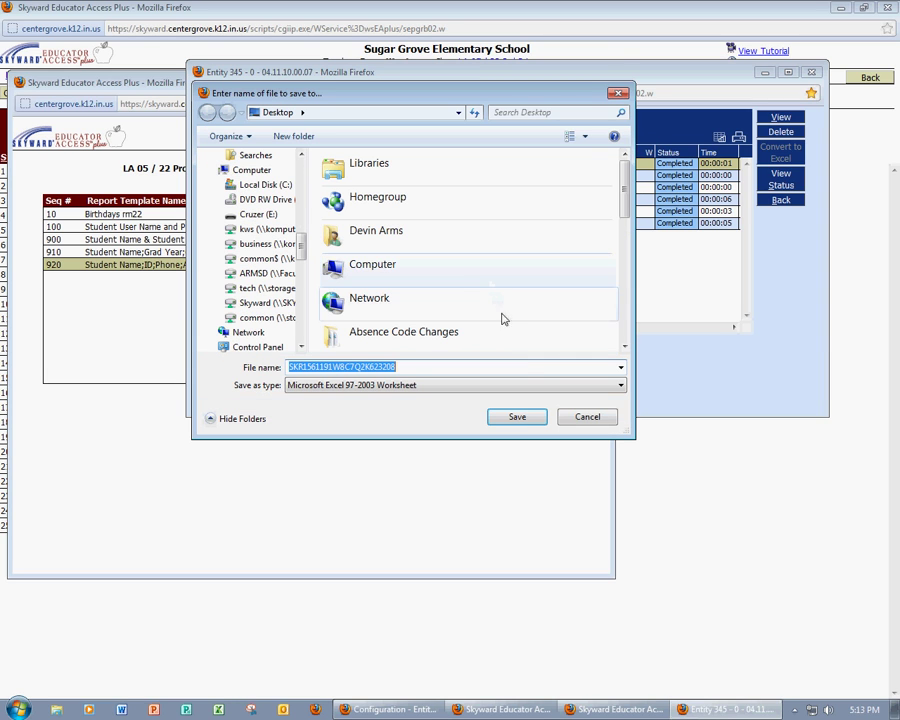
pyautogui.click(517, 417)
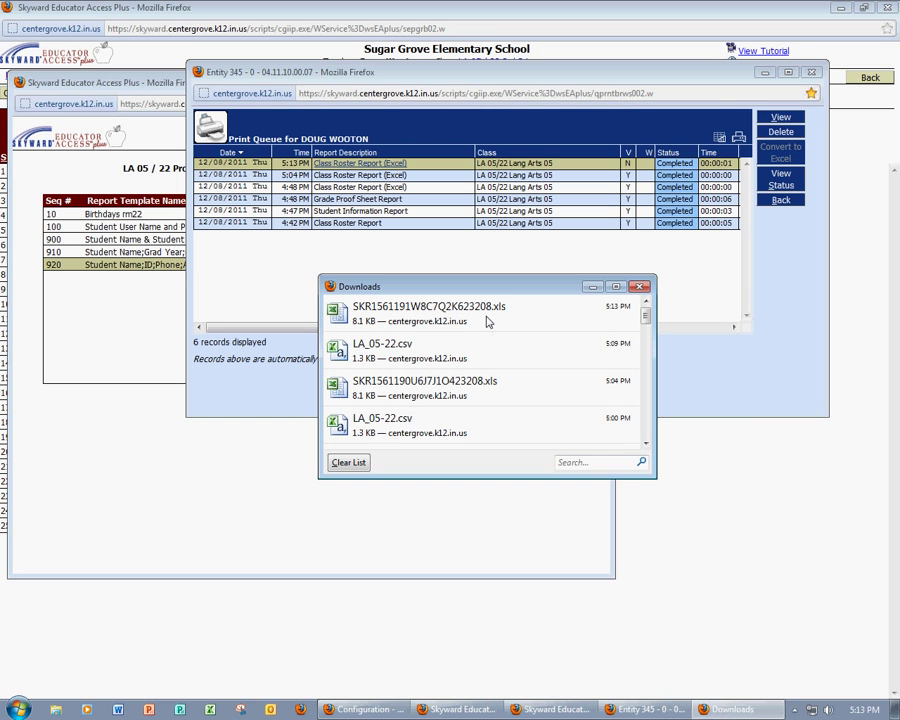
pyautogui.doubleClick(488, 321)
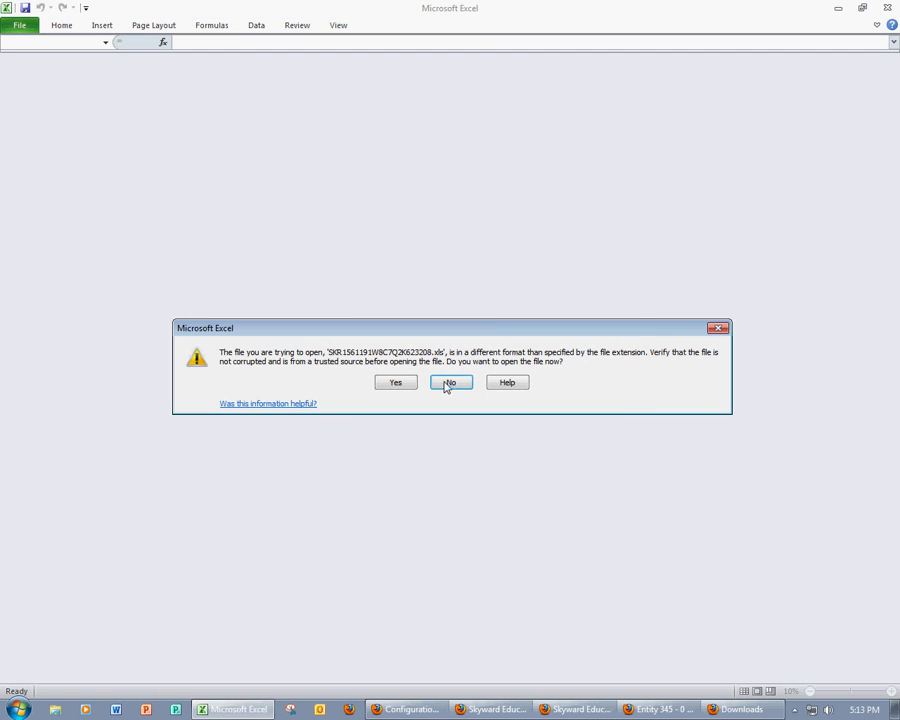
pyautogui.click(398, 382)
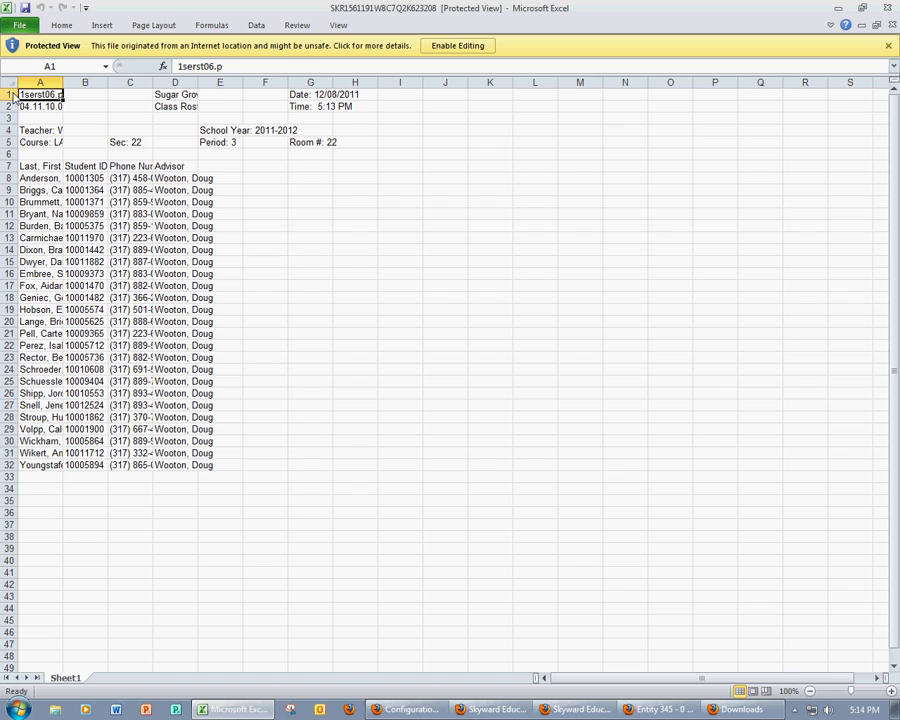
pyautogui.moveTo(12, 96); pyautogui.dragTo(10, 168)
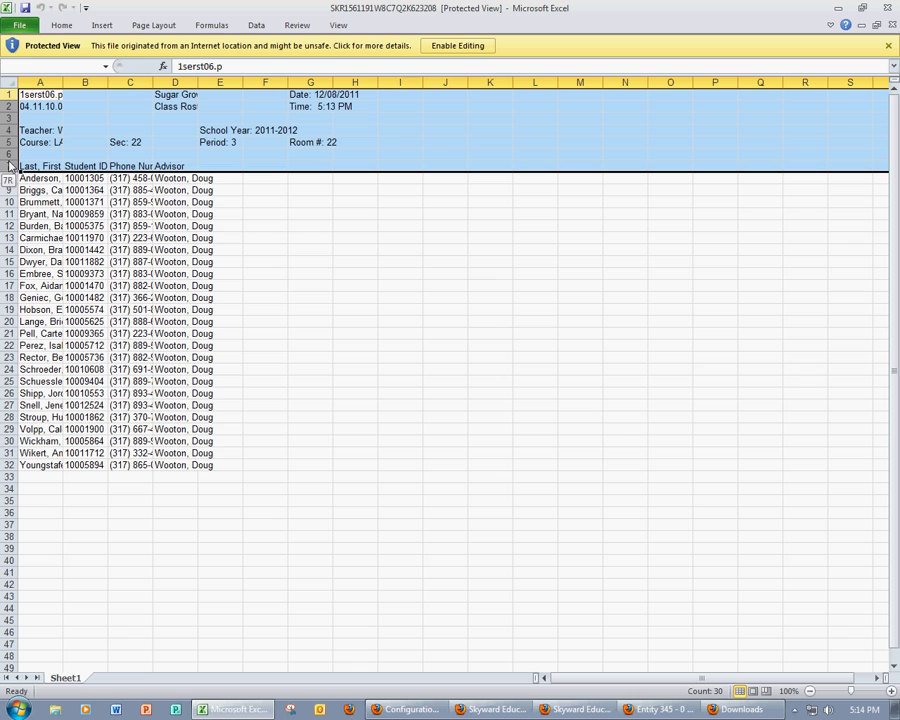
pyautogui.rightClick(168, 141)
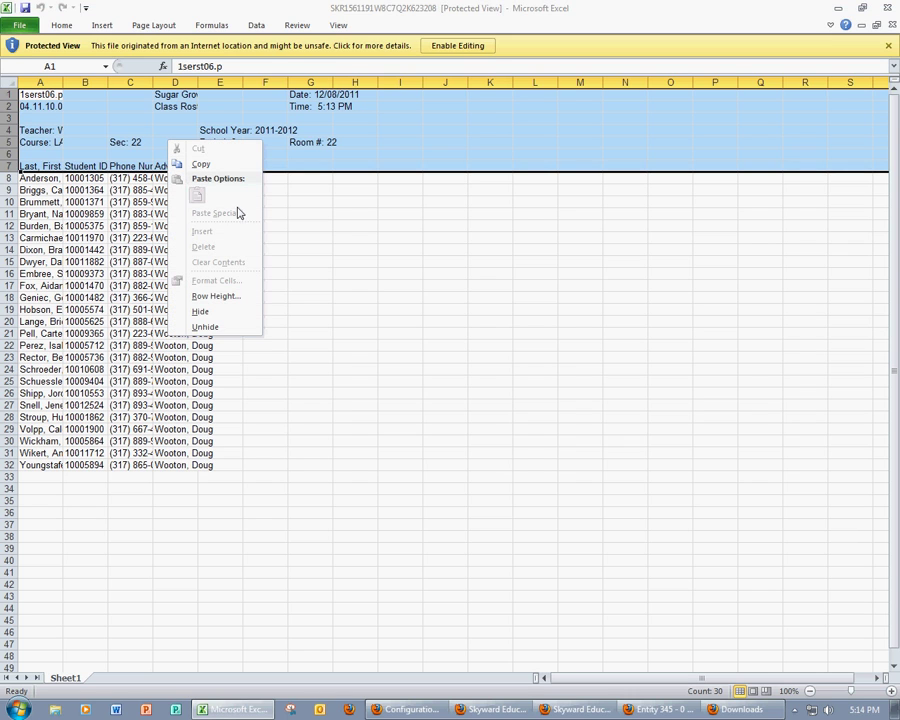
pyautogui.press('Escape')
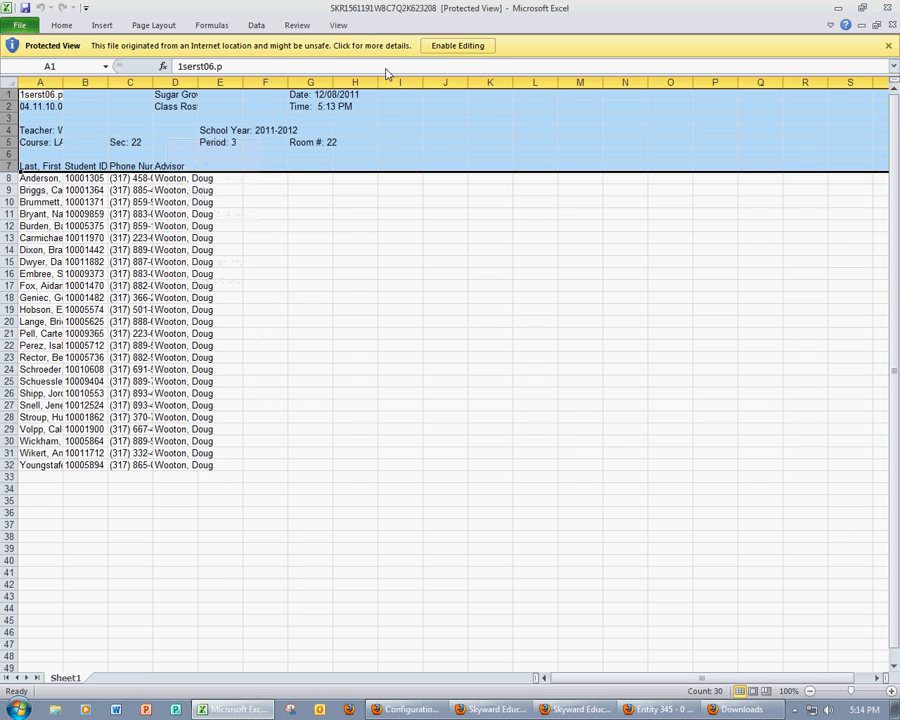
# Enable editing for the roster workbook and delete header rows 1 through 7
pyautogui.click(463, 50)
pyautogui.click(10, 70)
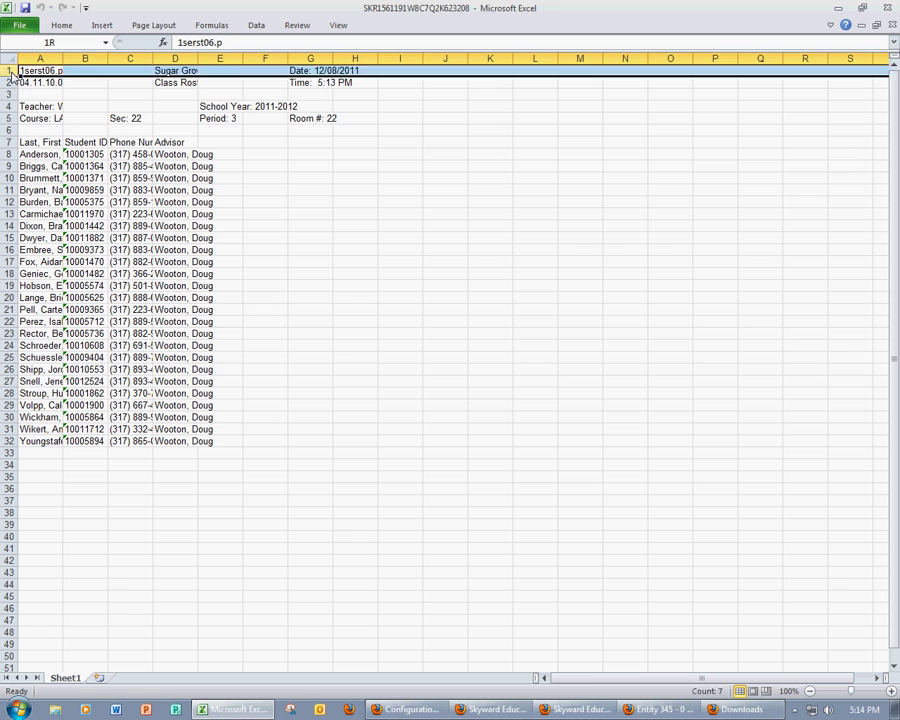
pyautogui.moveTo(10, 72); pyautogui.dragTo(10, 142)
pyautogui.rightClick(152, 100)
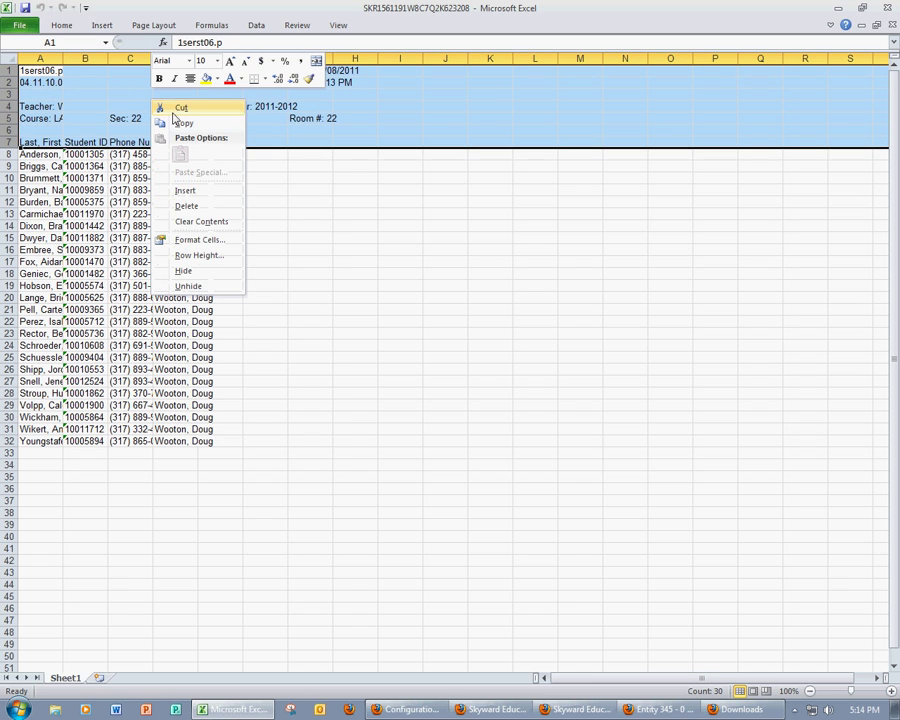
pyautogui.click(209, 206)
# Delete columns C through E, which hold the phone numbers and advisor names
pyautogui.moveTo(132, 59); pyautogui.dragTo(206, 63)
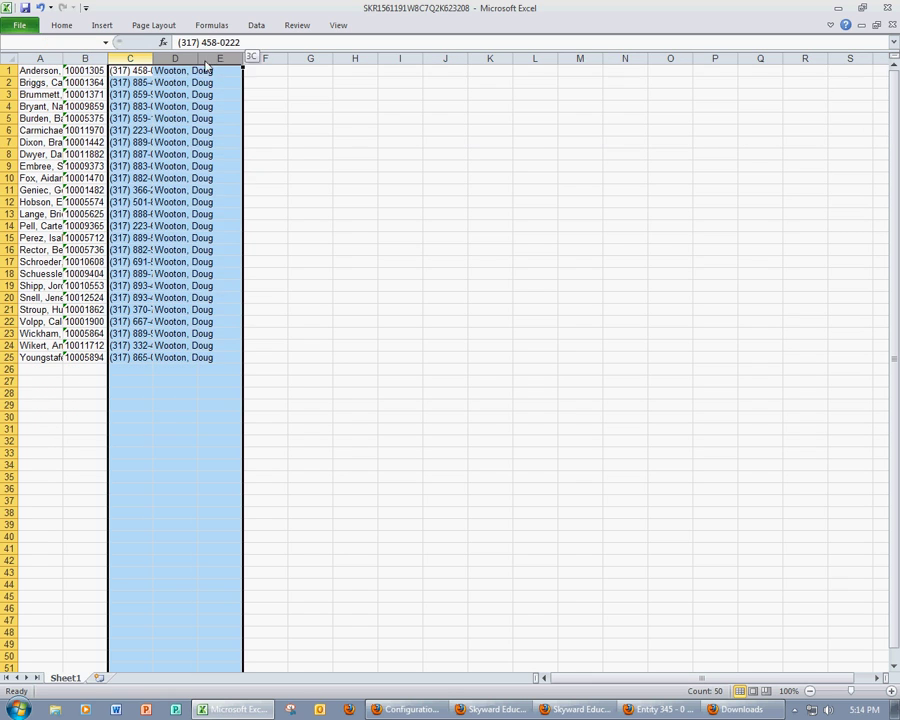
pyautogui.rightClick(190, 126)
pyautogui.click(228, 234)
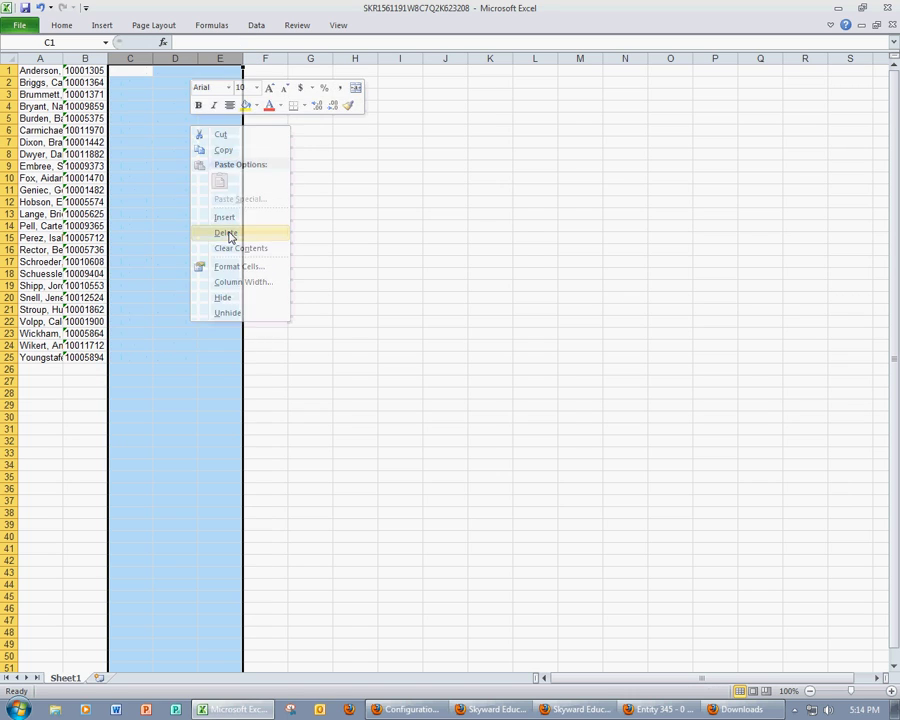
# Widen column A to fit the full student names and insert an empty column before the student ID column
pyautogui.click(40, 59)
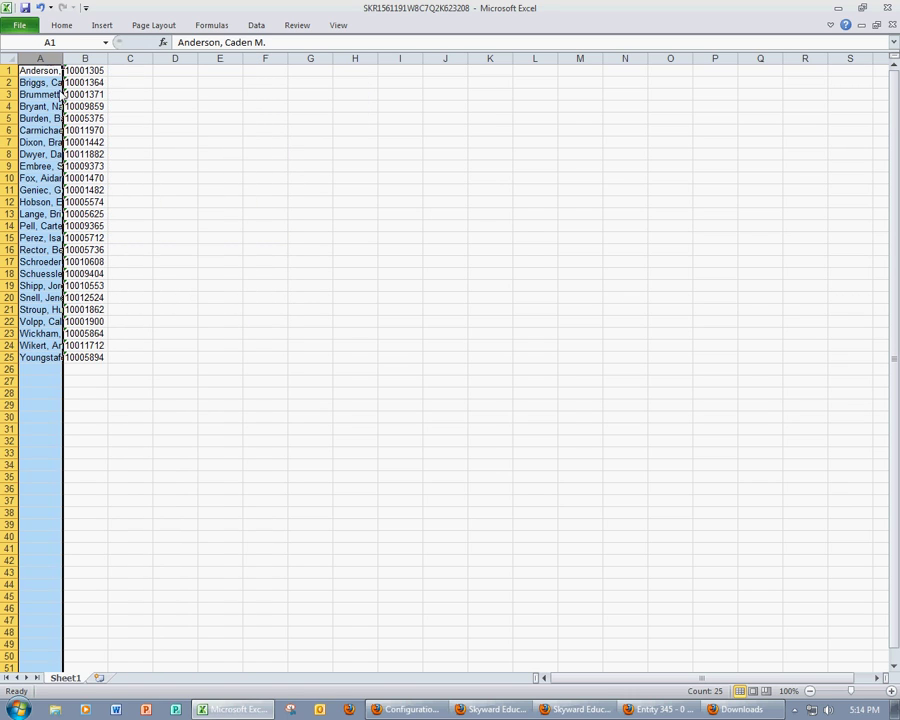
pyautogui.click(94, 60)
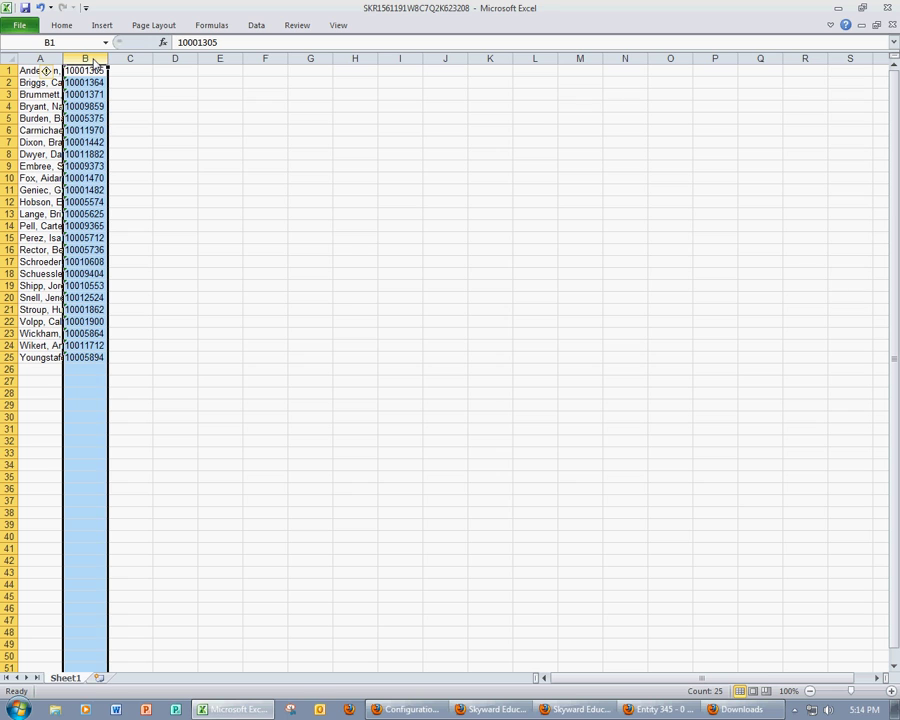
pyautogui.moveTo(64, 59); pyautogui.dragTo(139, 61)
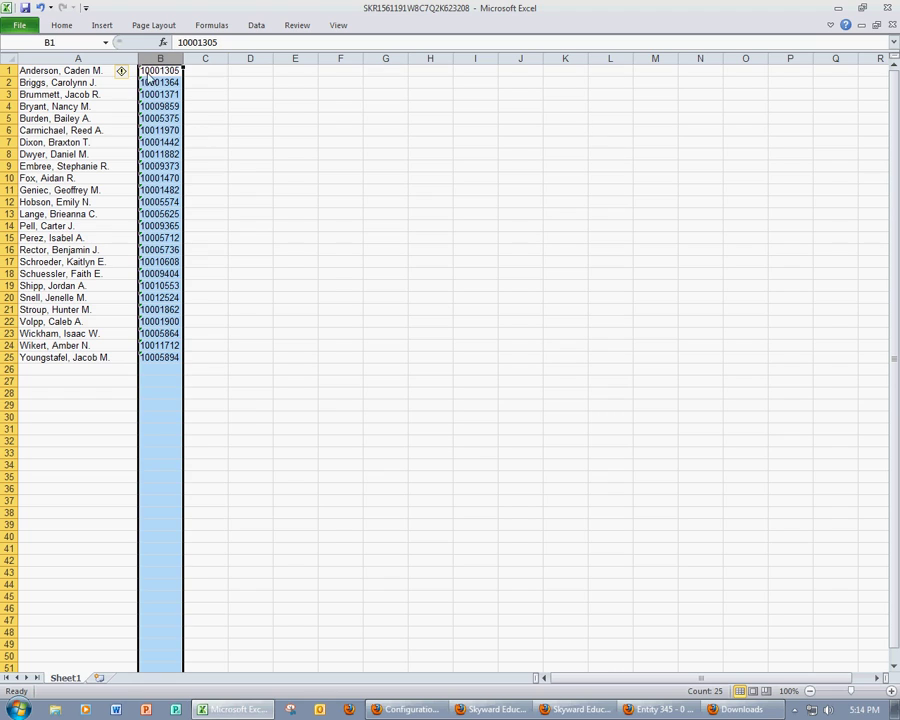
pyautogui.moveTo(127, 73)
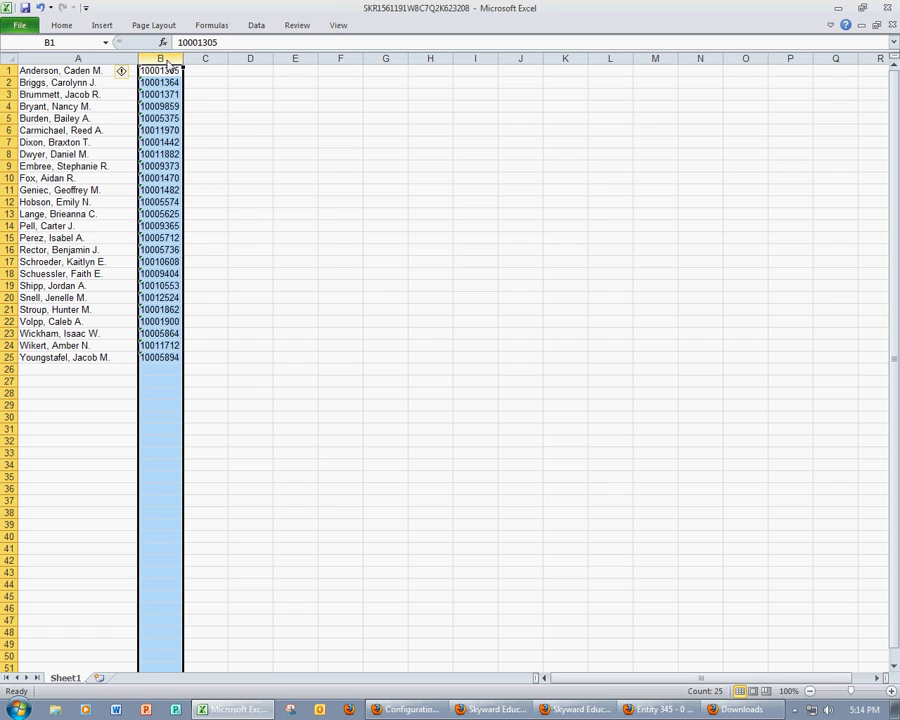
pyautogui.rightClick(168, 62)
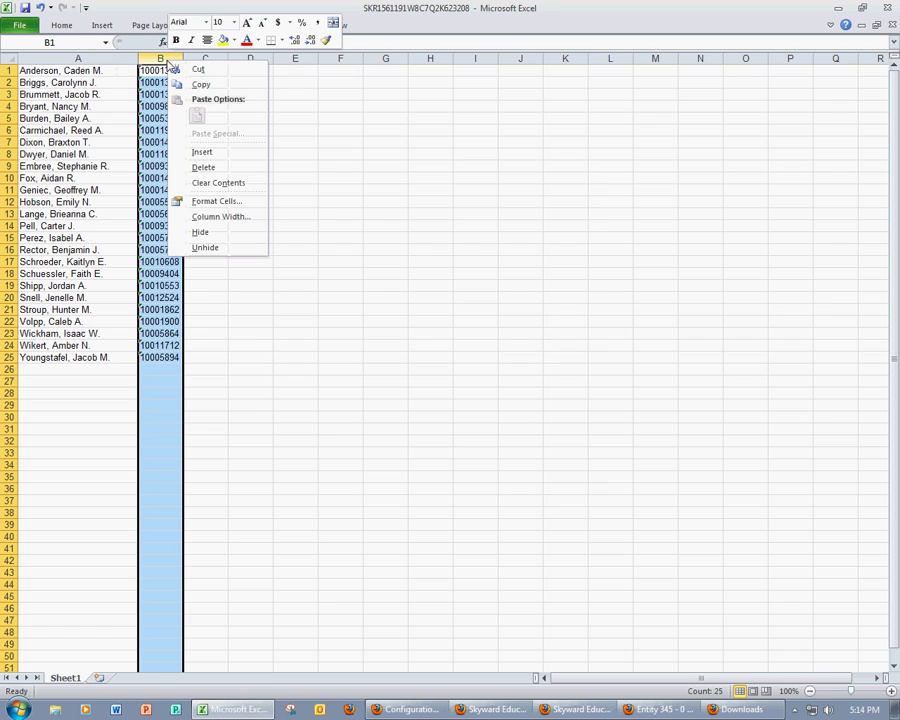
pyautogui.click(235, 152)
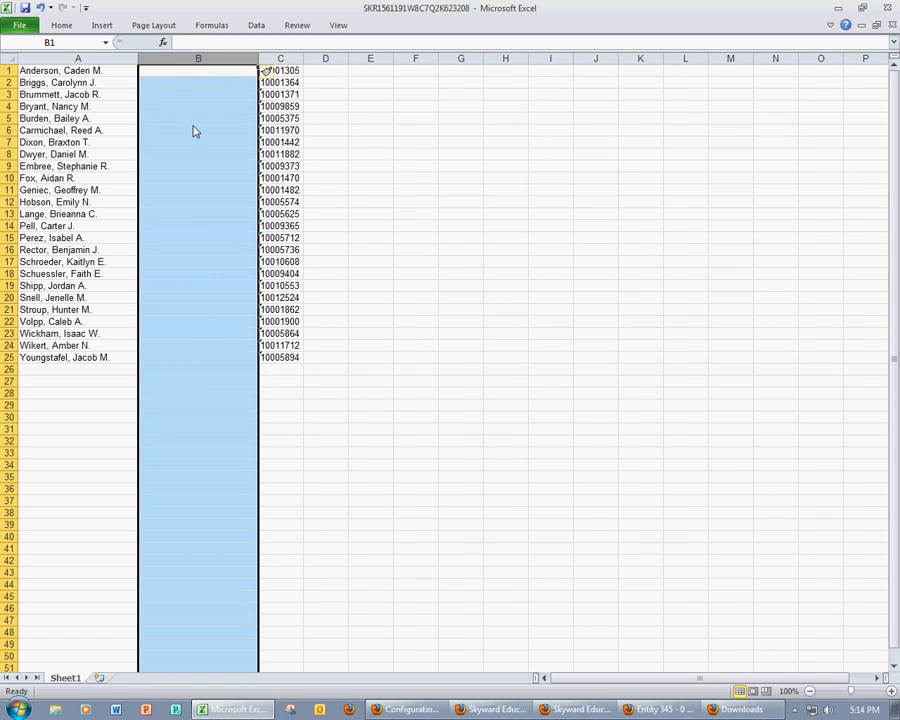
# Split the student names in column A into two columns with Text to Columns, as delimited text using only Comma as delimiter
pyautogui.click(77, 59)
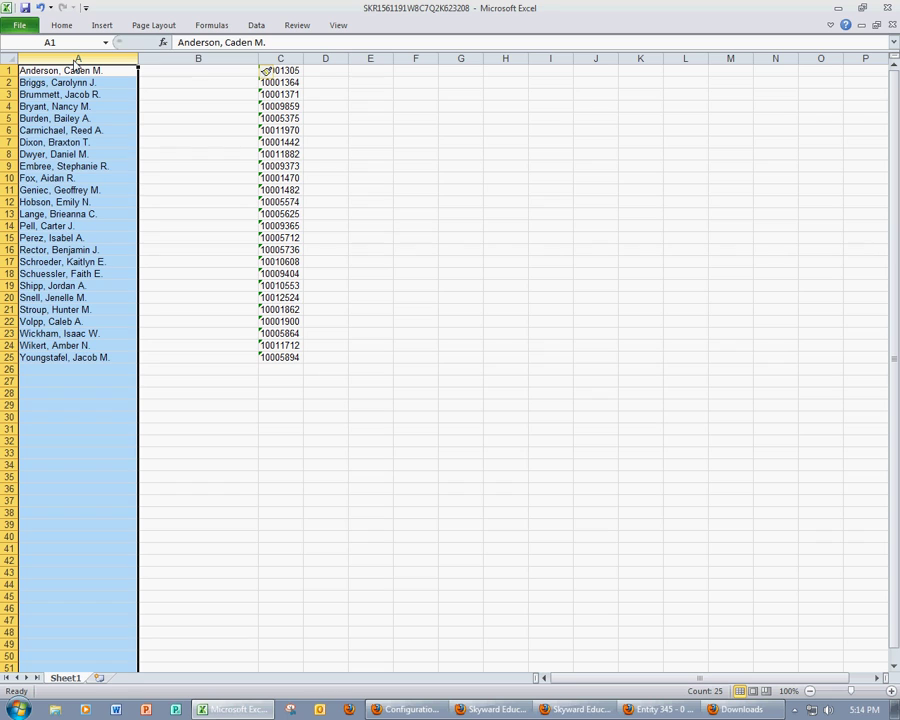
pyautogui.click(257, 25)
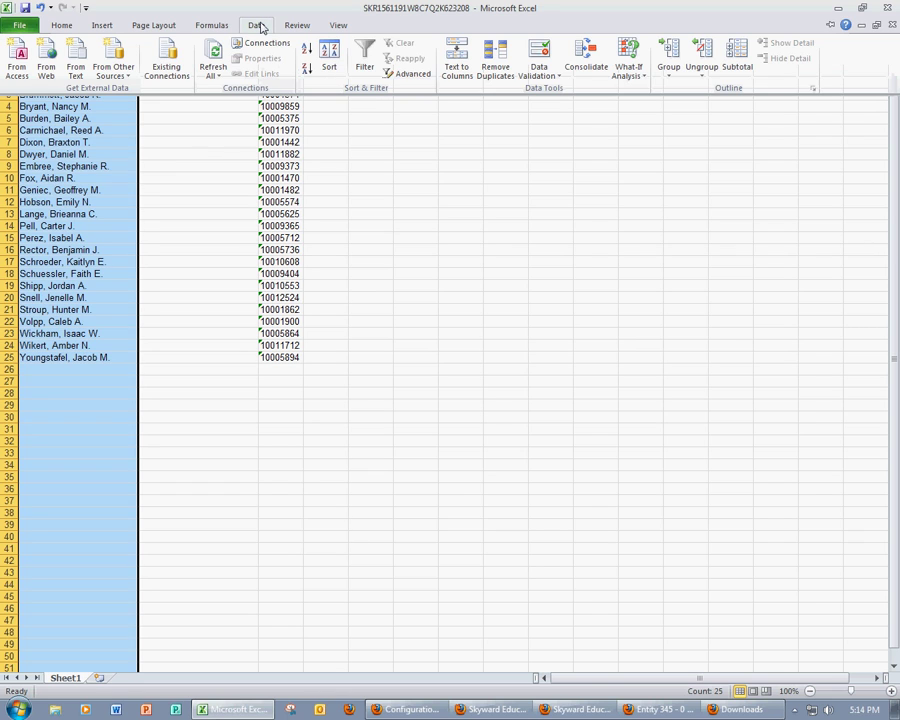
pyautogui.click(458, 64)
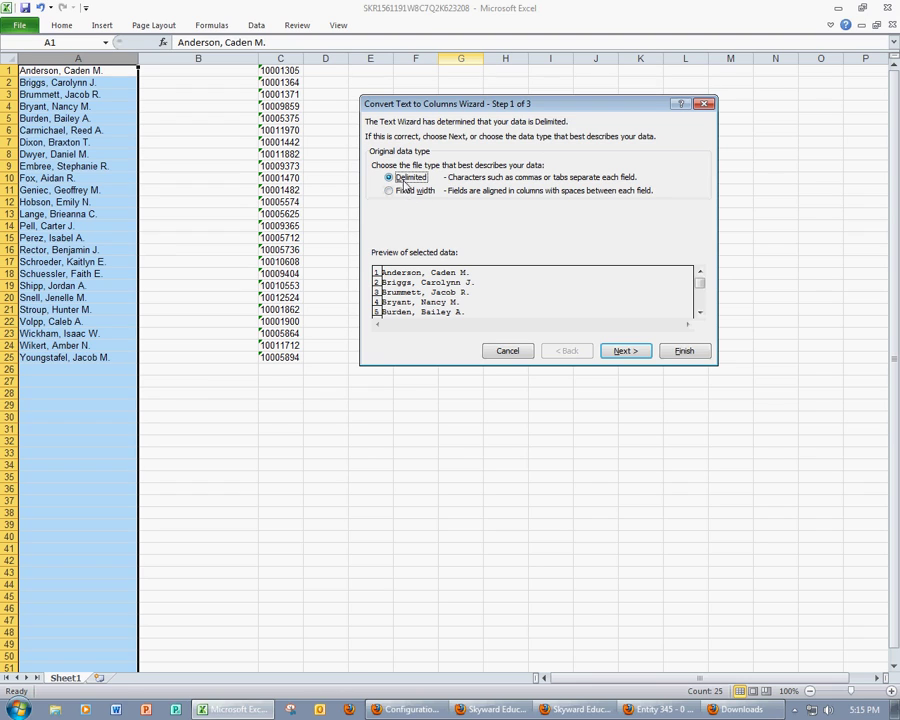
pyautogui.click(625, 352)
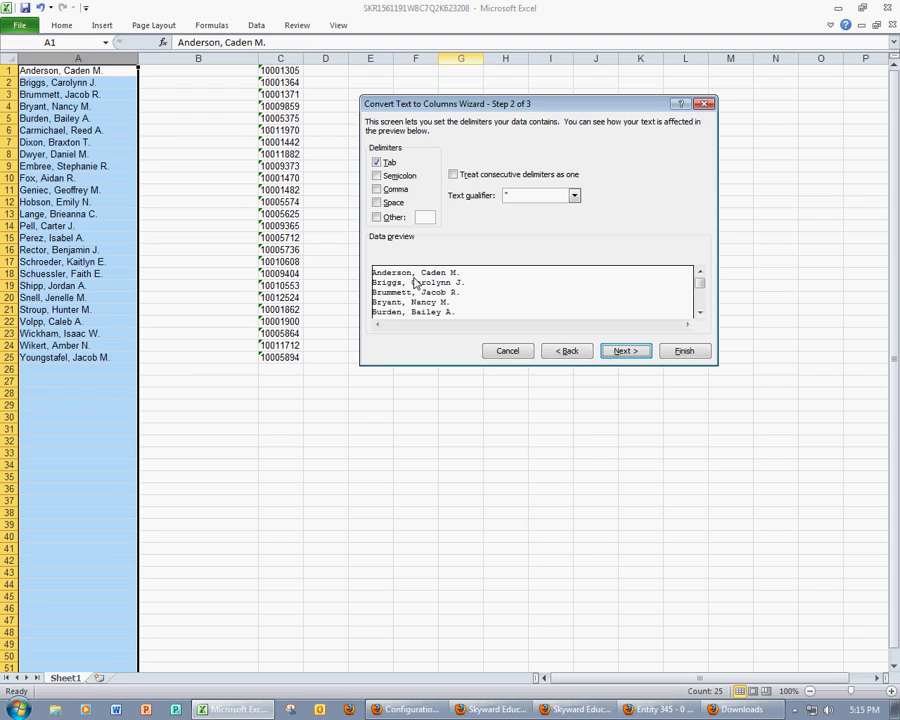
pyautogui.click(377, 163)
pyautogui.click(377, 190)
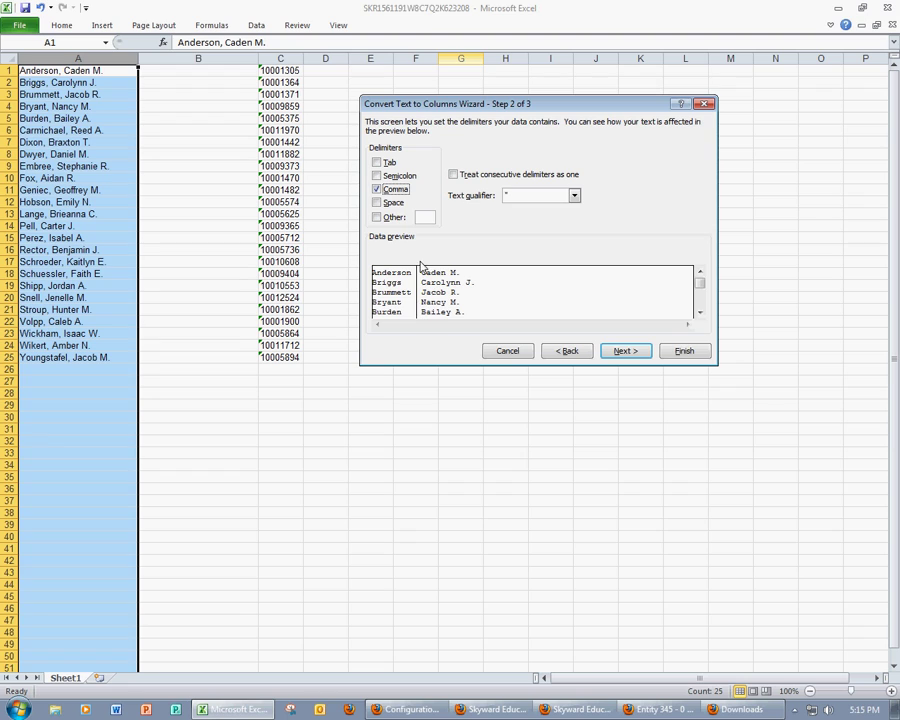
pyautogui.click(624, 352)
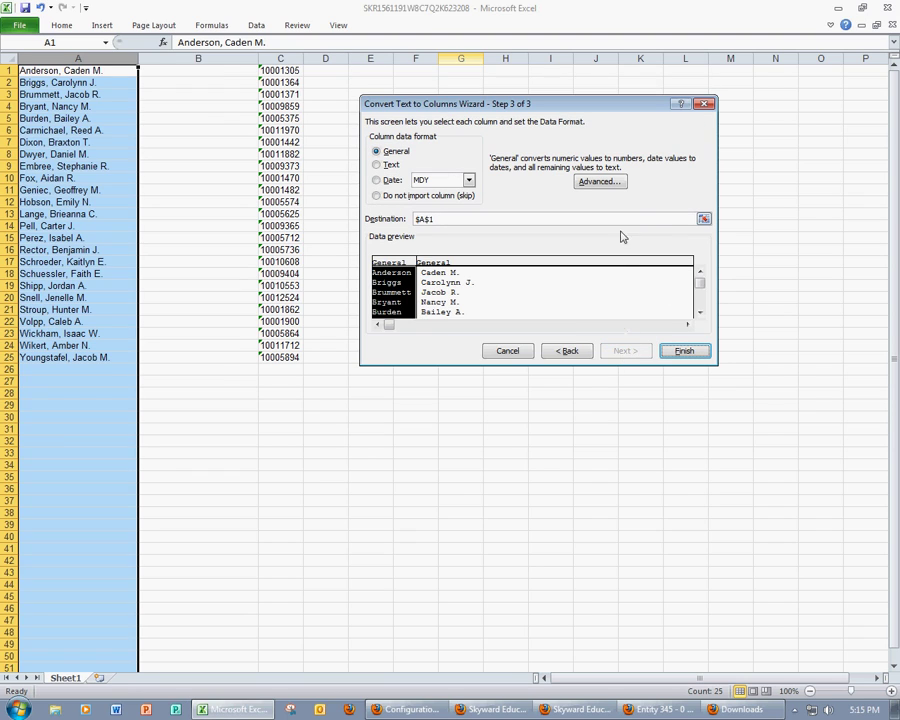
pyautogui.click(688, 352)
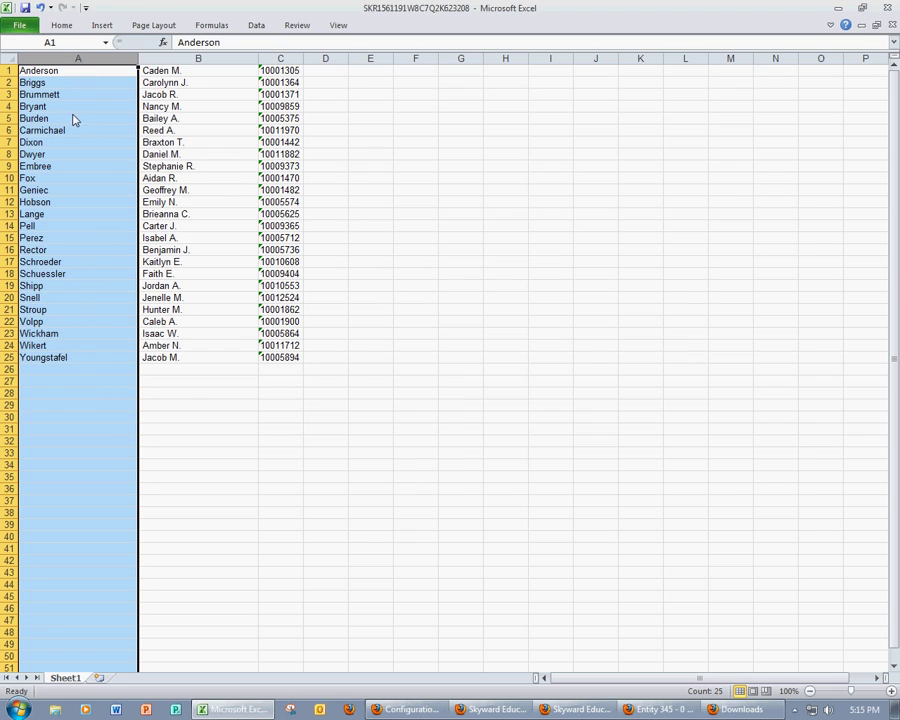
pyautogui.click(473, 192)
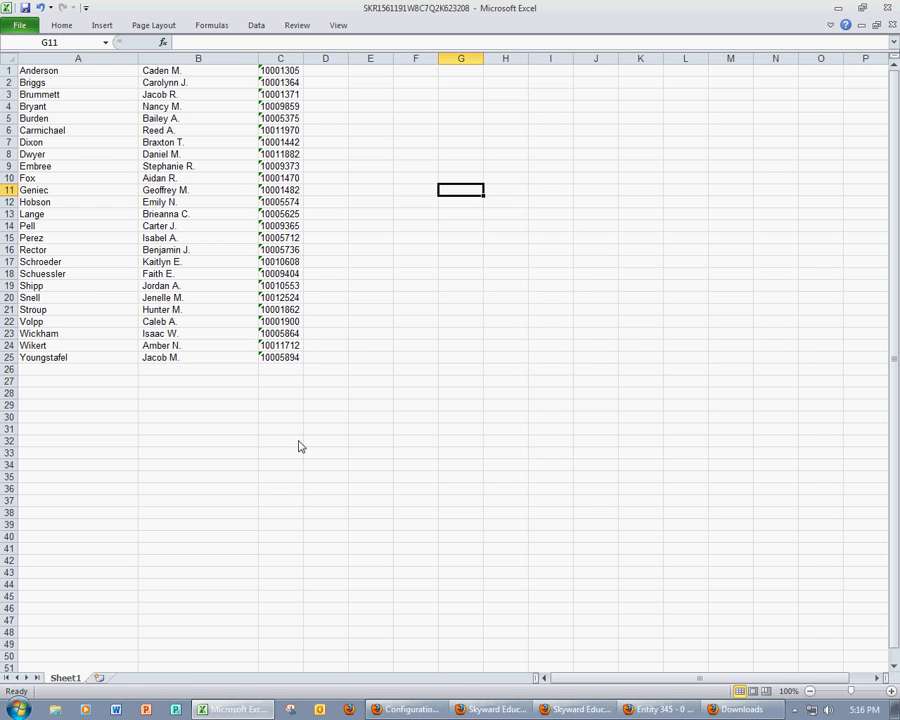
pyautogui.click(25, 28)
pyautogui.click(44, 68)
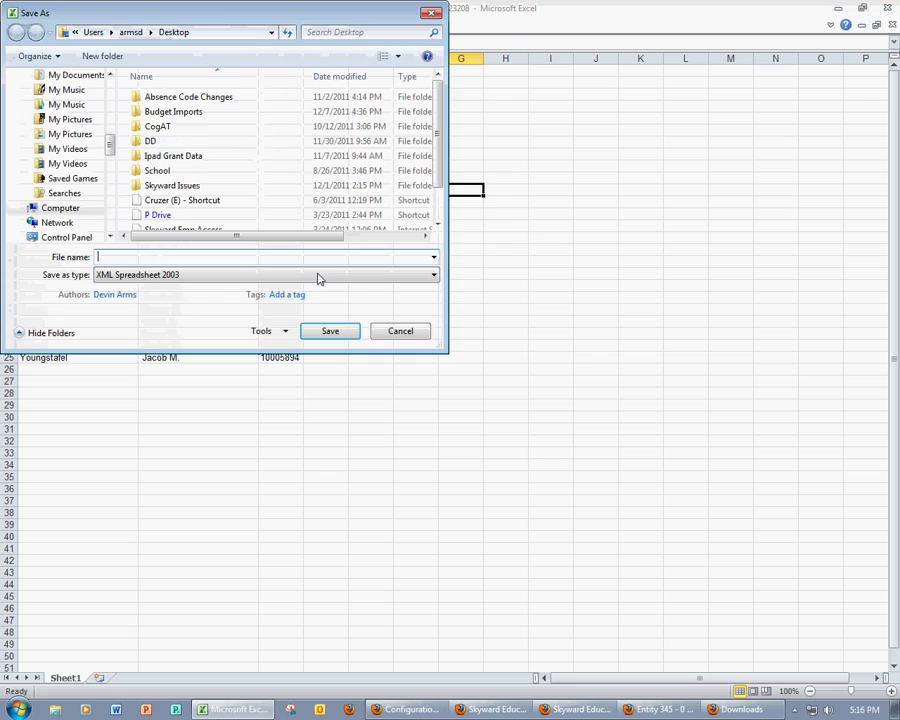
pyautogui.write('Student Import Info')
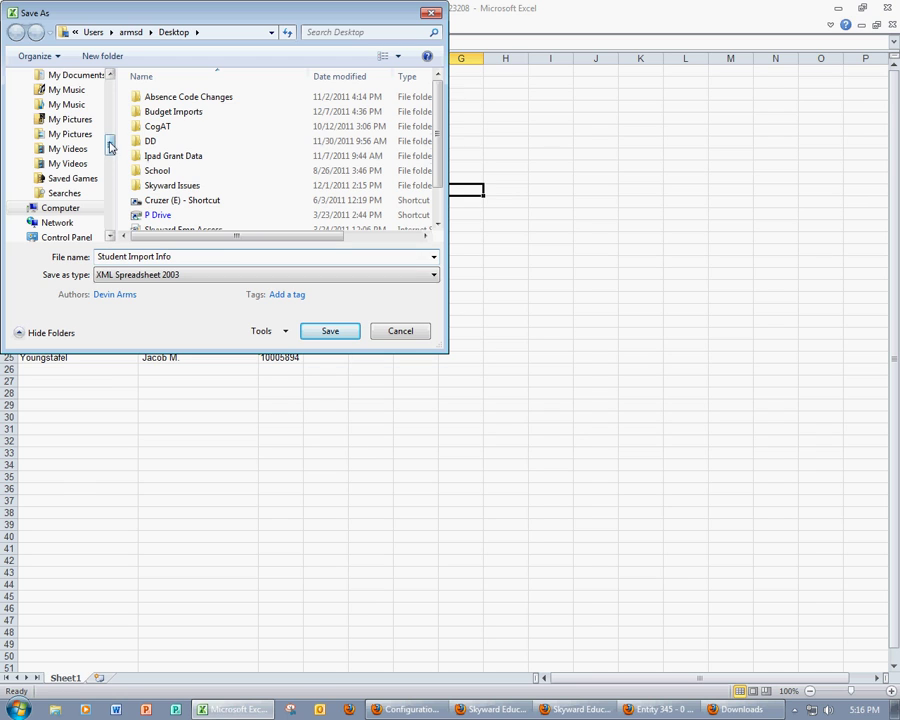
pyautogui.scroll(3, 106, 130)
pyautogui.click(404, 332)
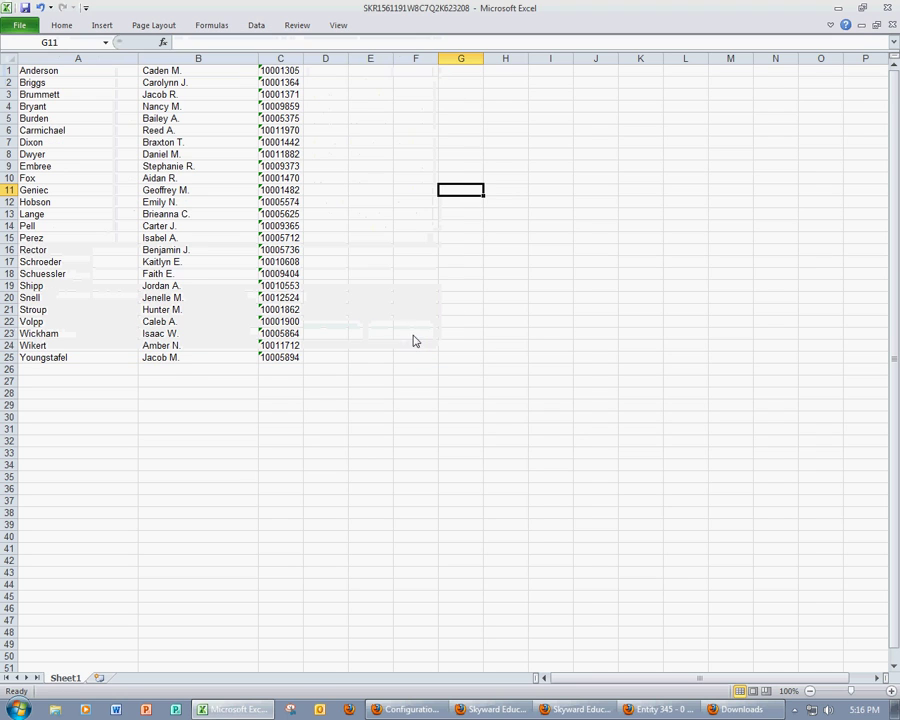
# Enter the scores 84, 99, 100, 50 and 60 in cells D1 through D5
pyautogui.click(336, 73)
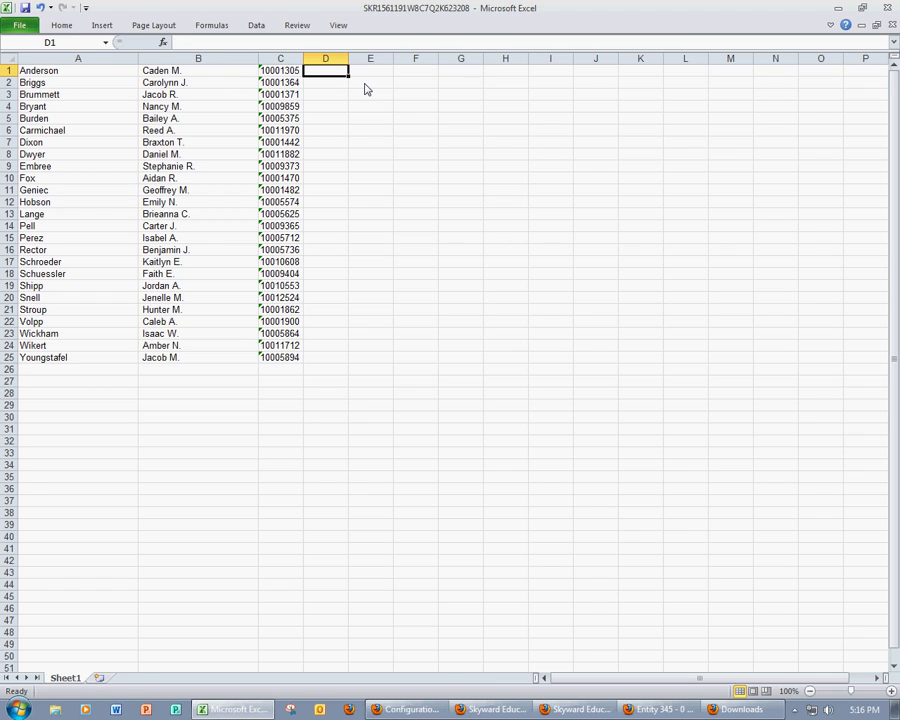
pyautogui.write('84')
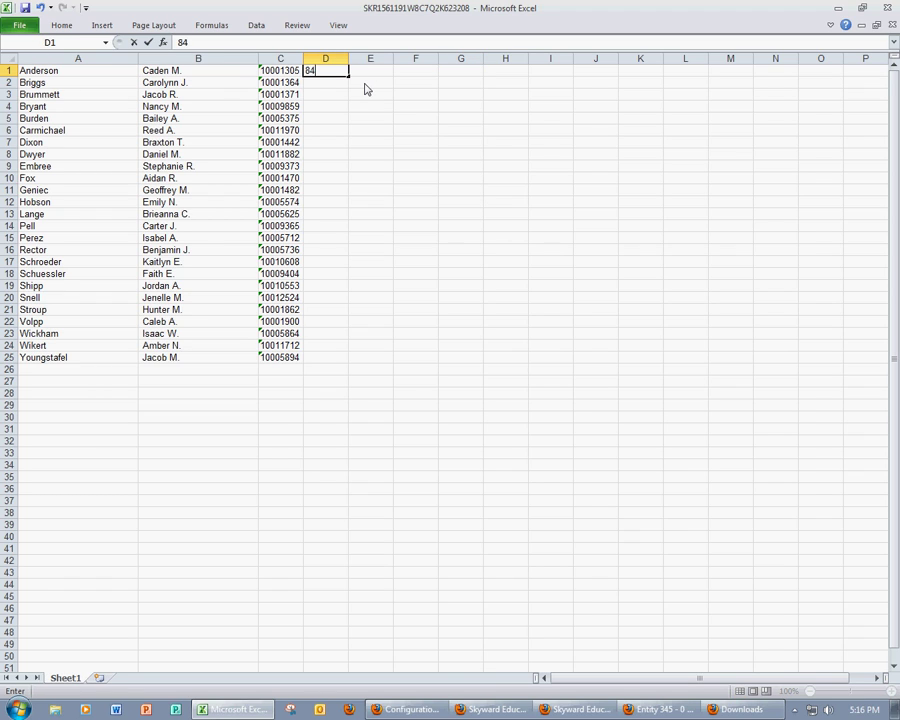
pyautogui.press('Return')
pyautogui.write('99')
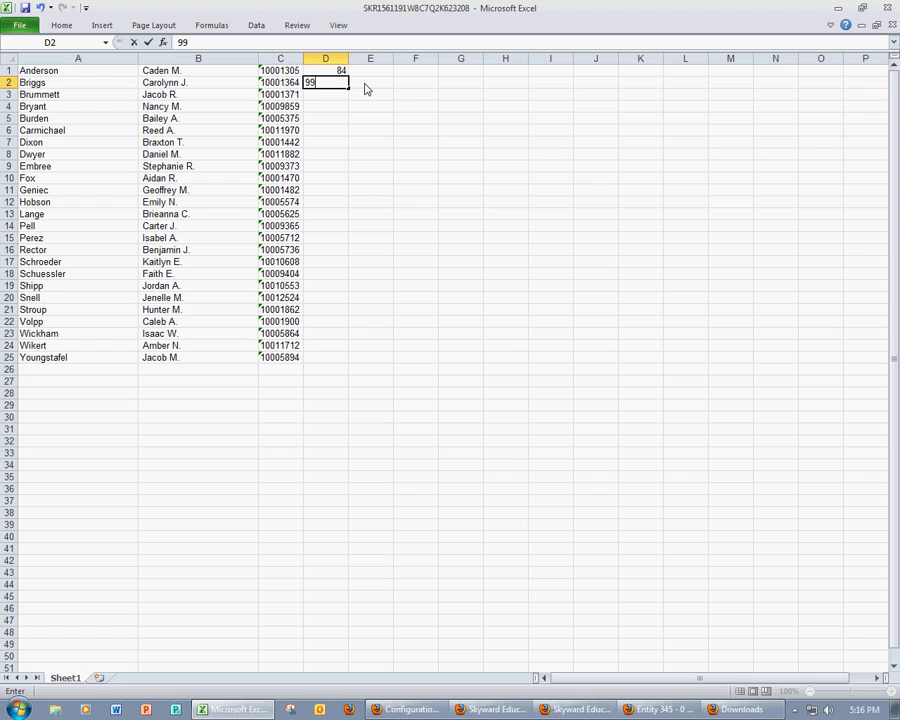
pyautogui.press('Return')
pyautogui.write('100')
pyautogui.press('Return')
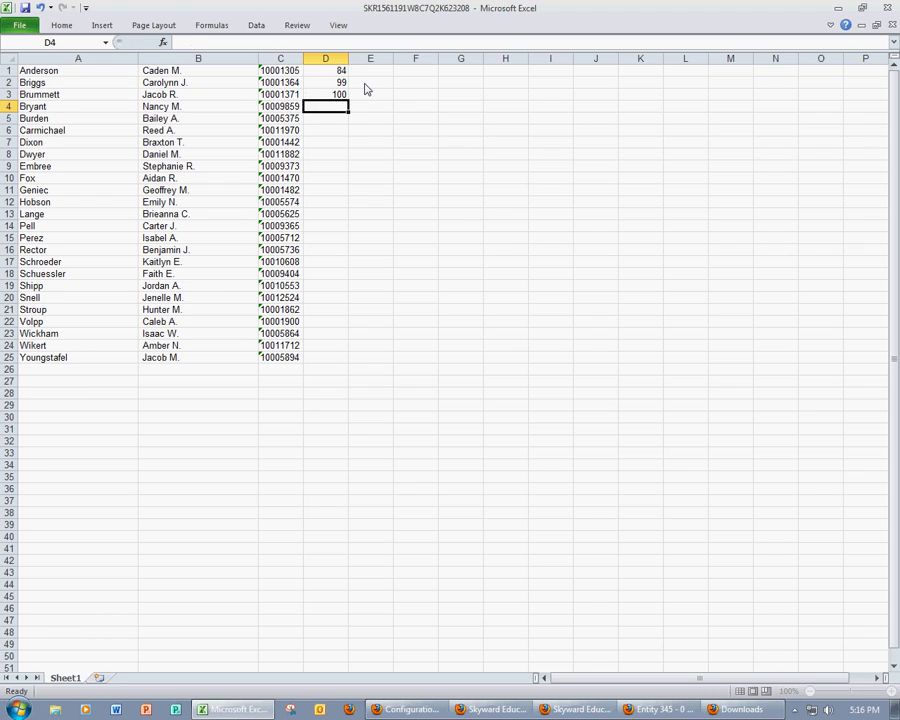
pyautogui.write('50')
pyautogui.press('Return')
pyautogui.write('60')
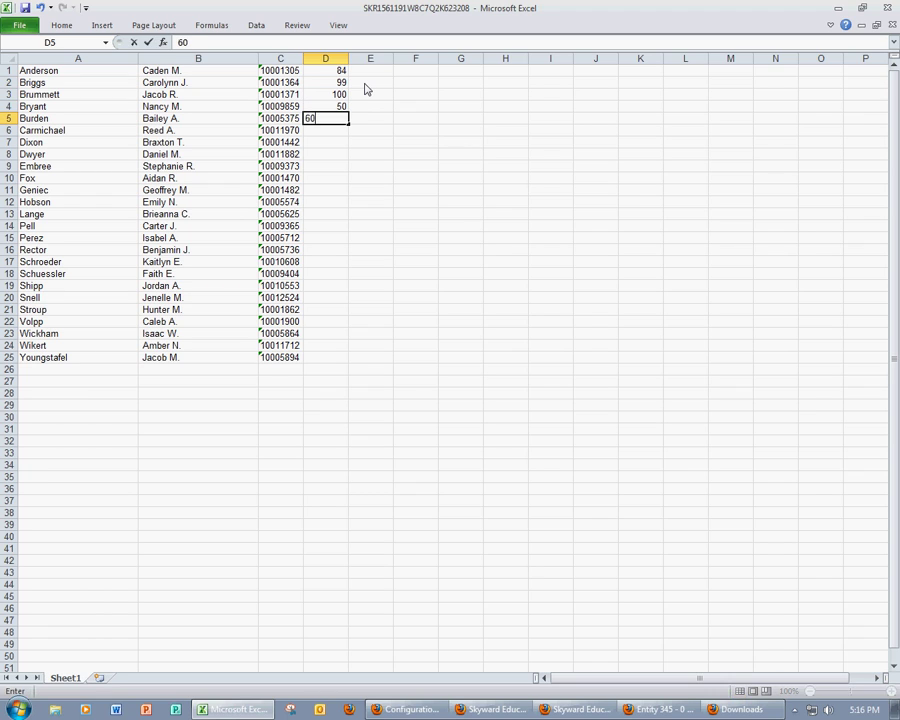
pyautogui.press('Return')
# Copy the score 60 from D5 to the remaining students in D6 through D25
pyautogui.click(342, 120)
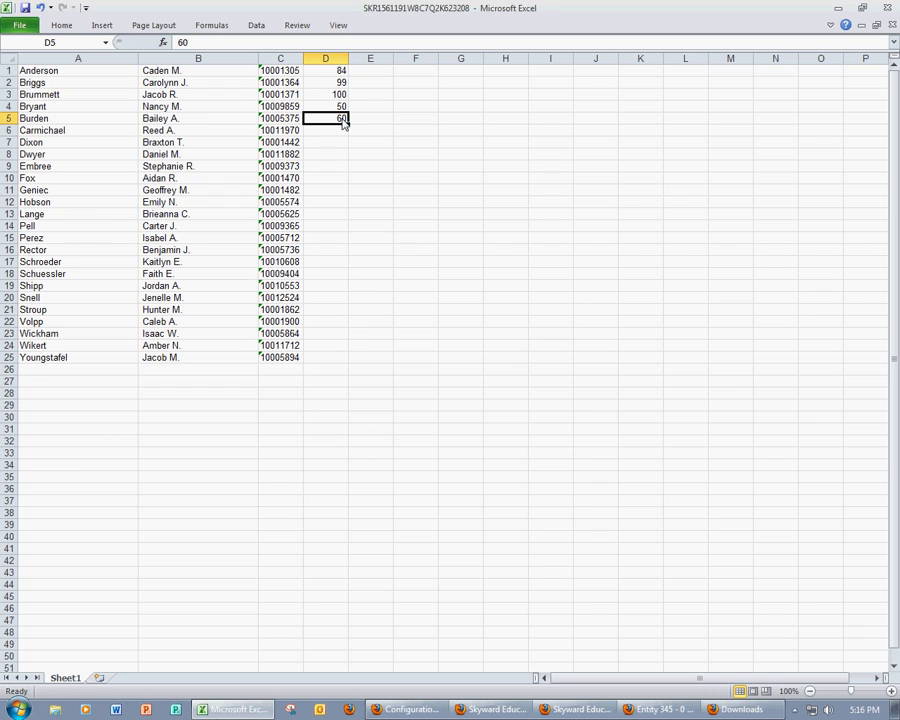
pyautogui.hotkey('ctrl', 'c')
pyautogui.moveTo(342, 130); pyautogui.dragTo(342, 362)
pyautogui.hotkey('ctrl', 'v')
pyautogui.click(490, 298)
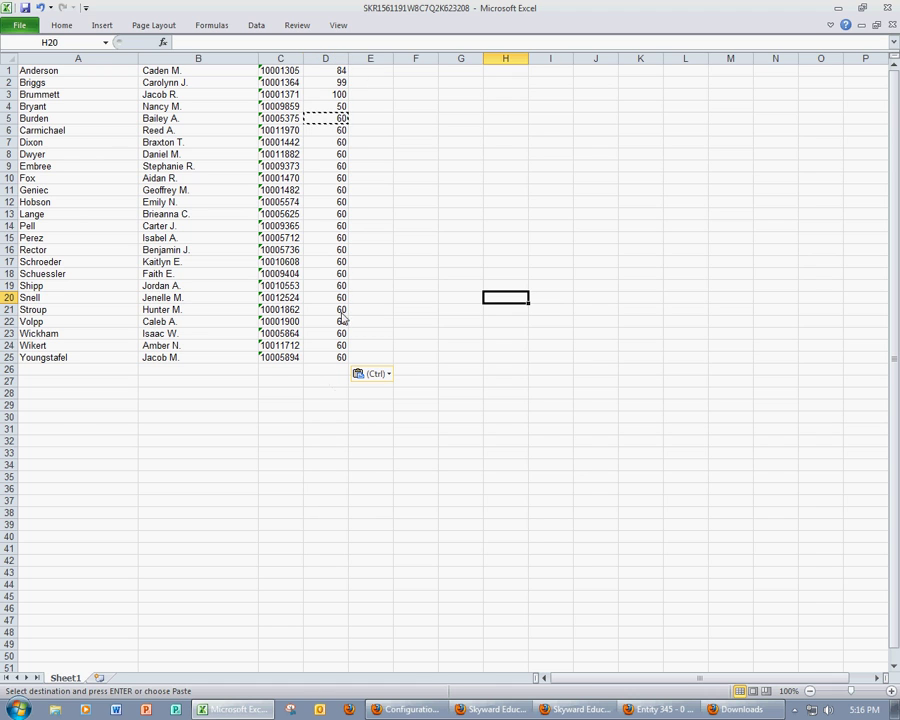
# Save the worksheet to the Desktop as Import in CSV (Comma delimited) format, keeping that format despite incompatible features
pyautogui.click(20, 25)
pyautogui.click(42, 67)
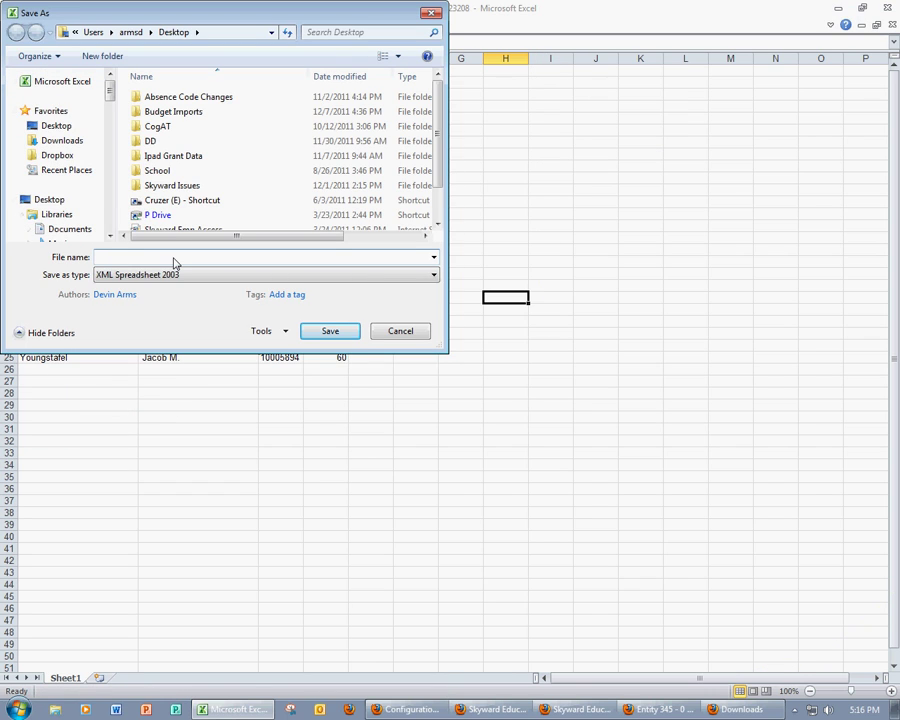
pyautogui.write('Import')
pyautogui.click(175, 281)
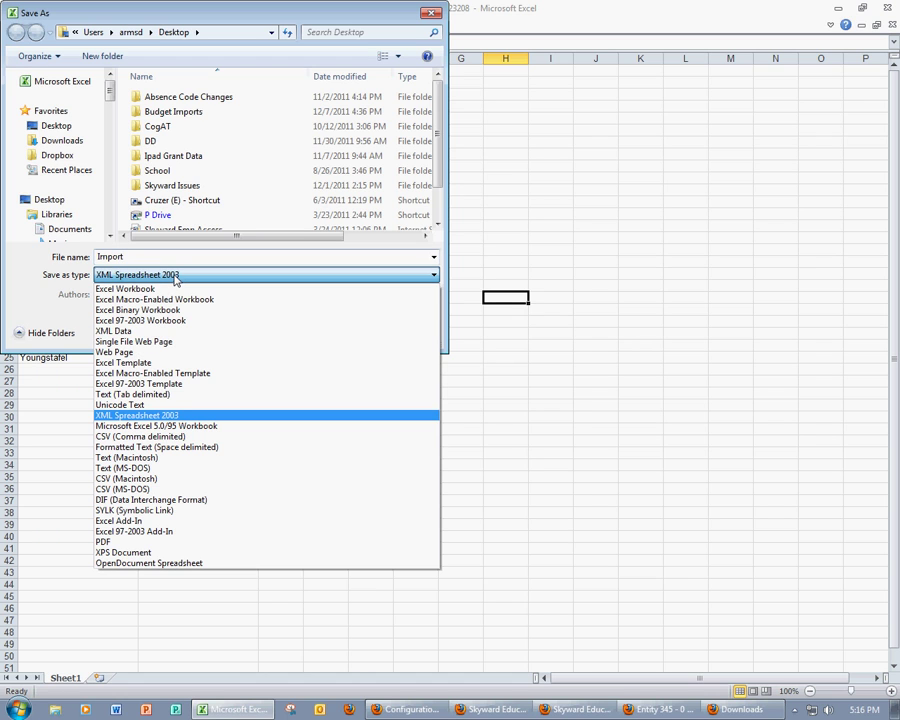
pyautogui.click(212, 439)
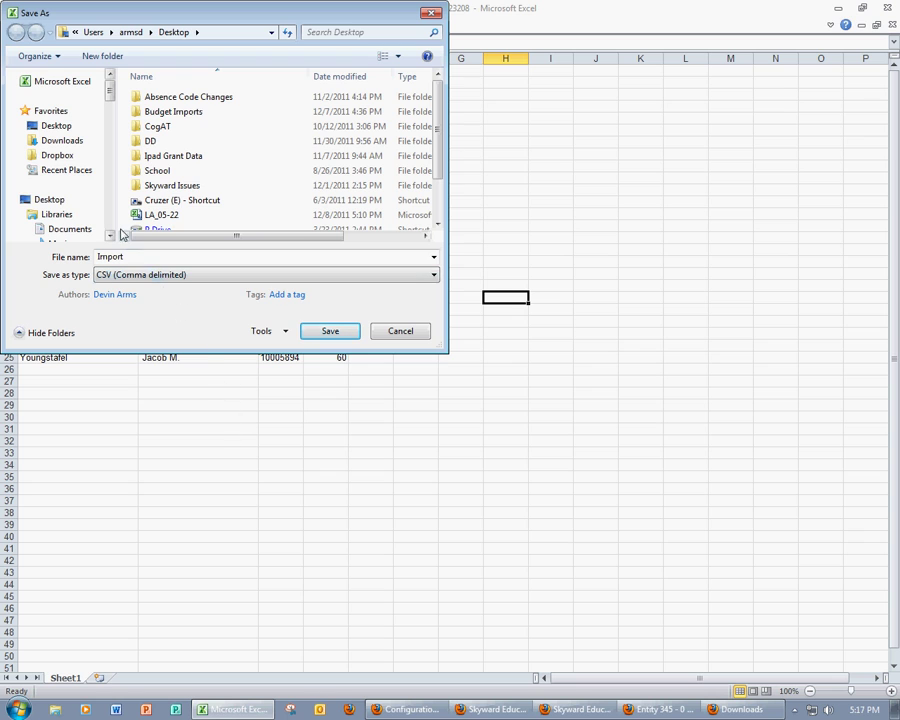
pyautogui.click(325, 332)
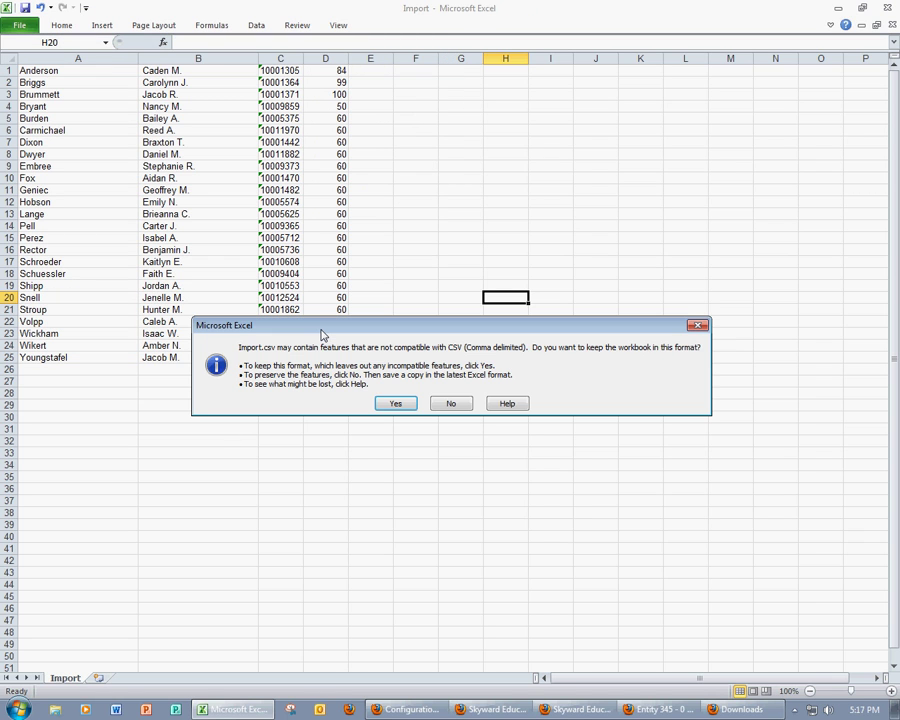
pyautogui.click(395, 403)
# Close the workbook, saving over the existing Import.csv in CSV format, and close the Skyward print queue window
pyautogui.hotkey('ctrl', 'w')
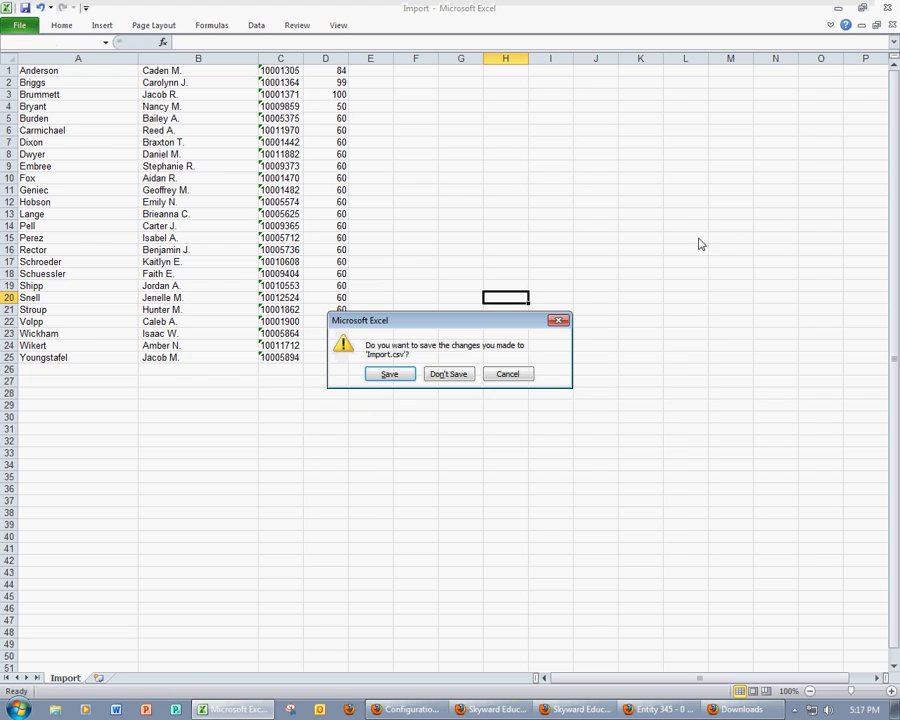
pyautogui.click(398, 376)
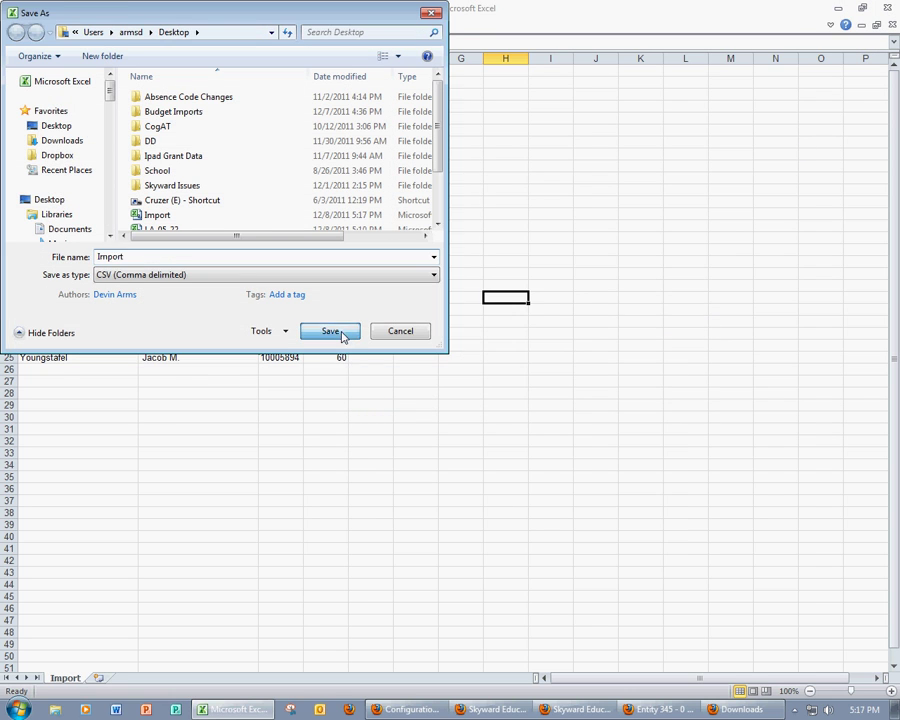
pyautogui.click(340, 330)
pyautogui.click(494, 360)
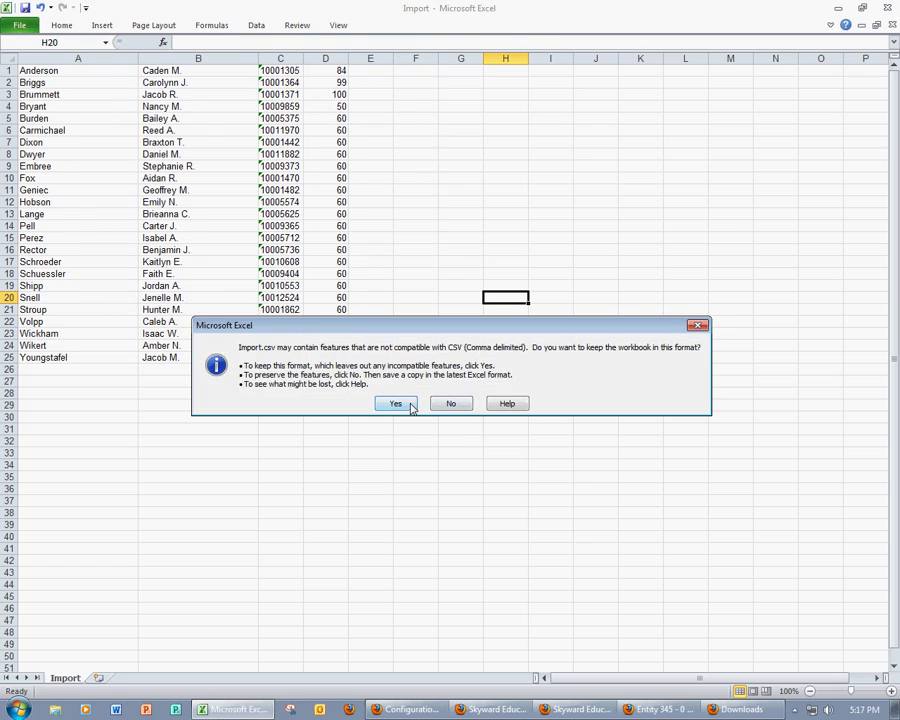
pyautogui.click(396, 346)
pyautogui.click(639, 286)
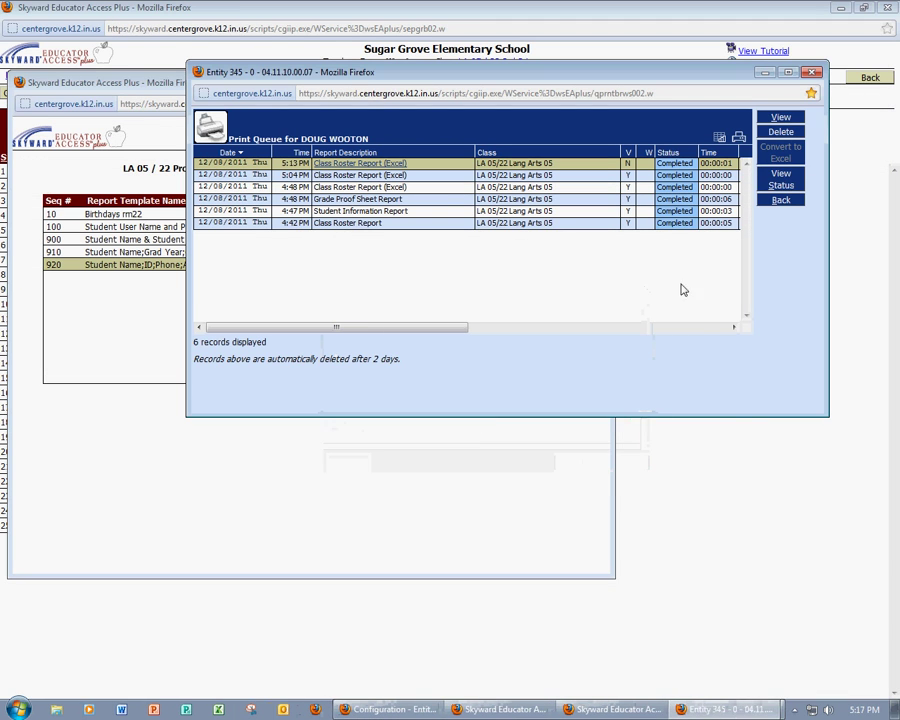
pyautogui.click(811, 72)
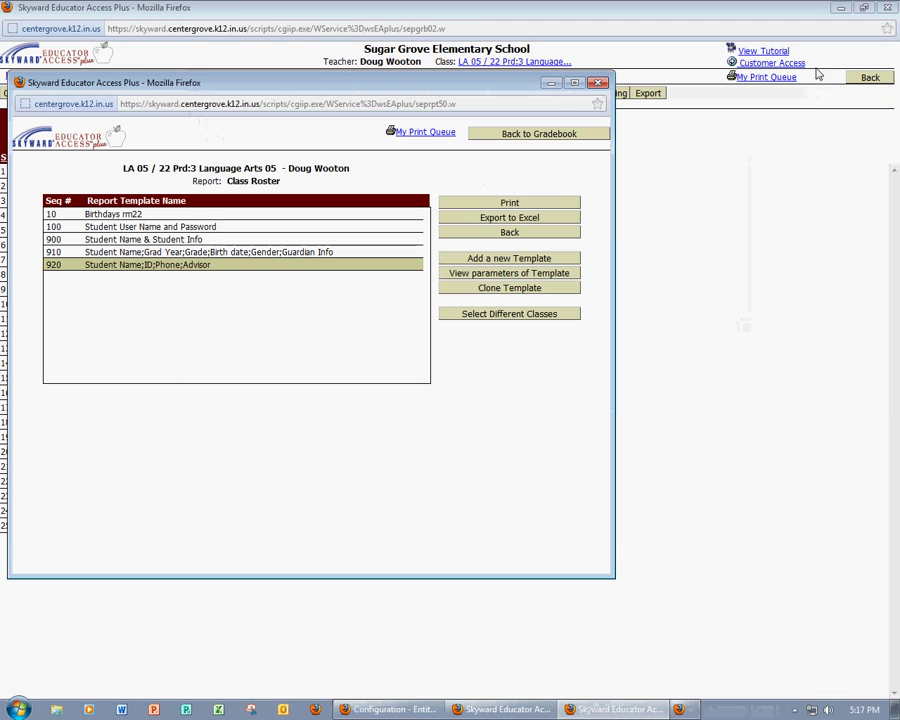
# Close the class roster report window and choose the Import Scores 2 assignment for importing assignment scores
pyautogui.click(598, 82)
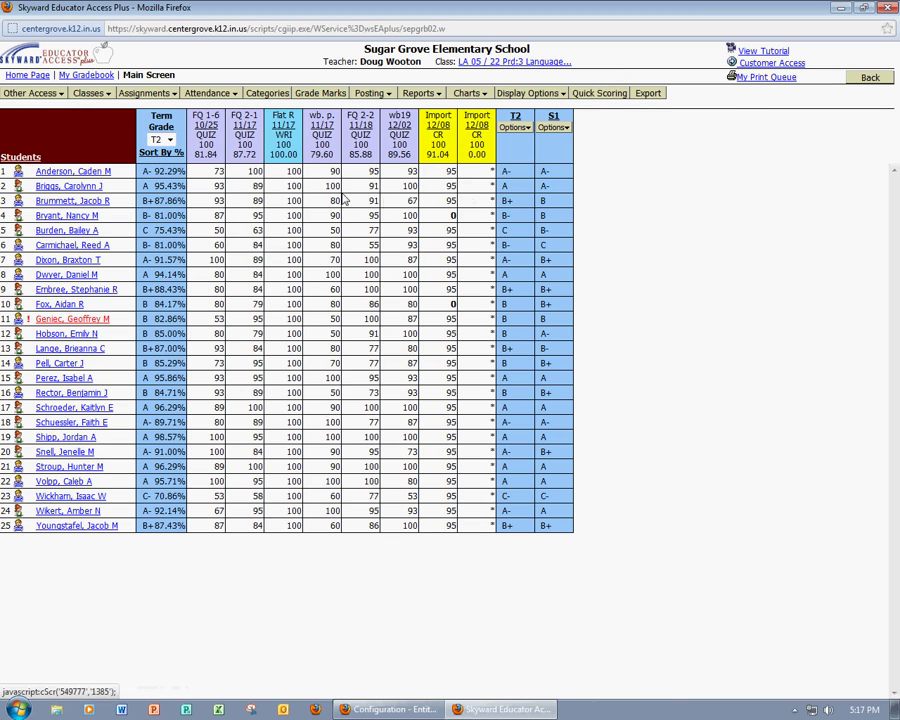
pyautogui.click(170, 93)
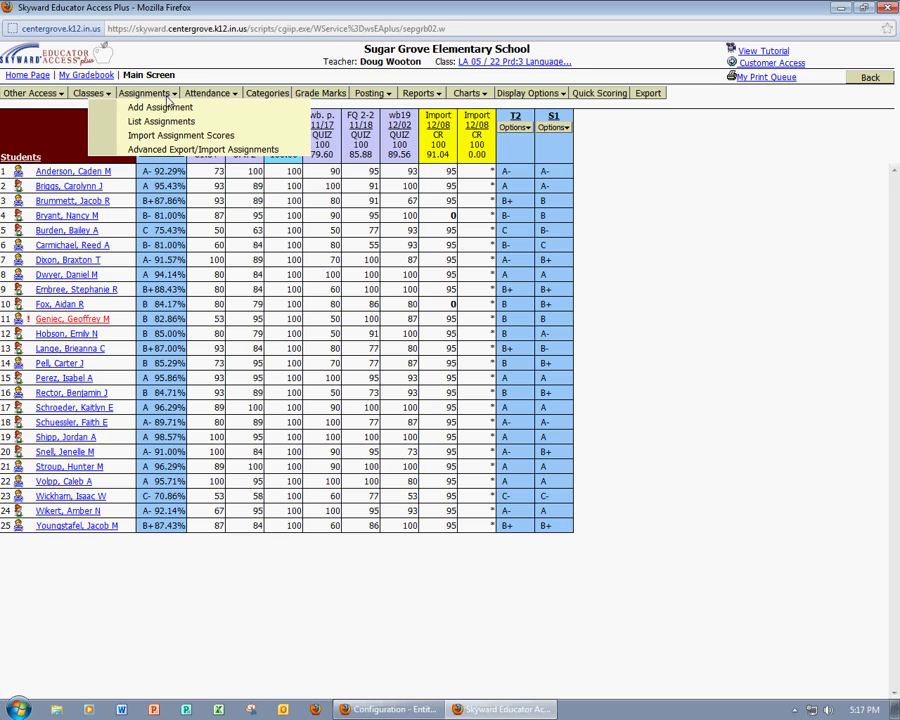
pyautogui.click(252, 139)
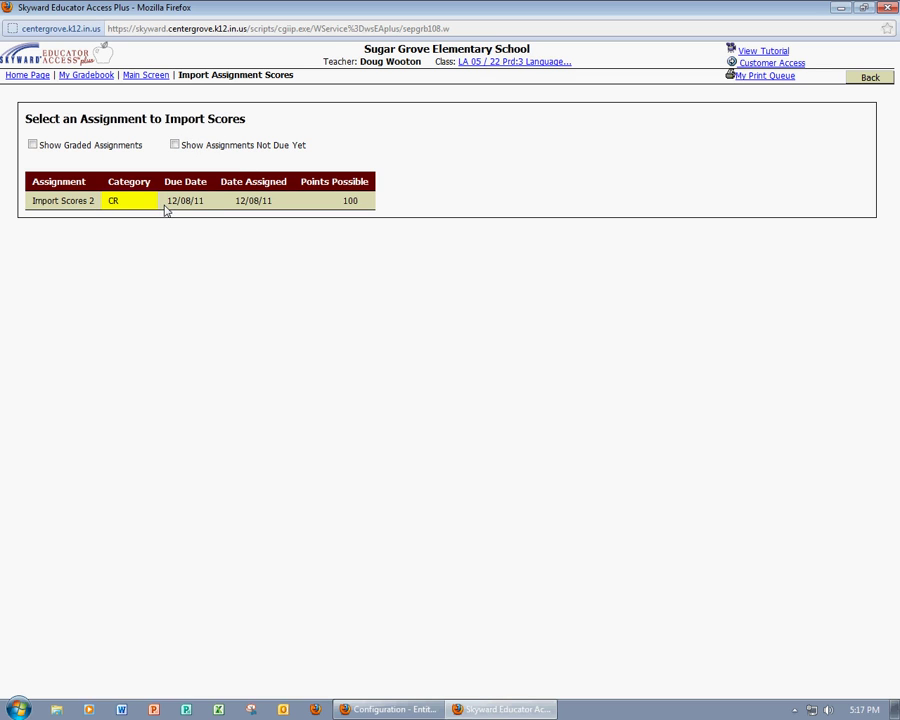
pyautogui.click(221, 203)
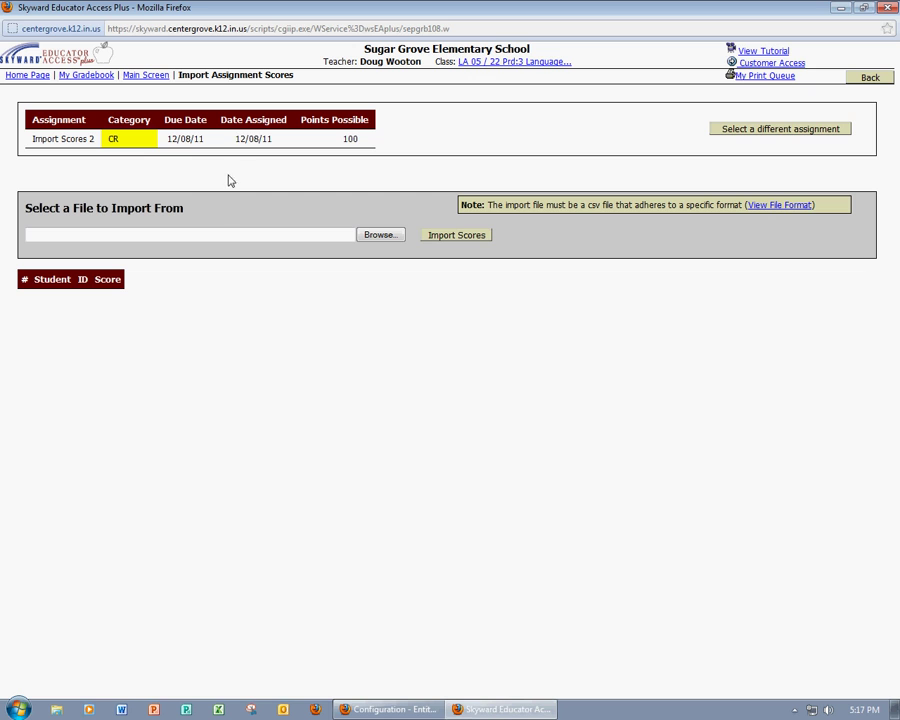
# Load the scores from the Import.csv file on the Desktop into the assignment score import
pyautogui.click(387, 240)
pyautogui.moveTo(434, 116); pyautogui.dragTo(434, 206)
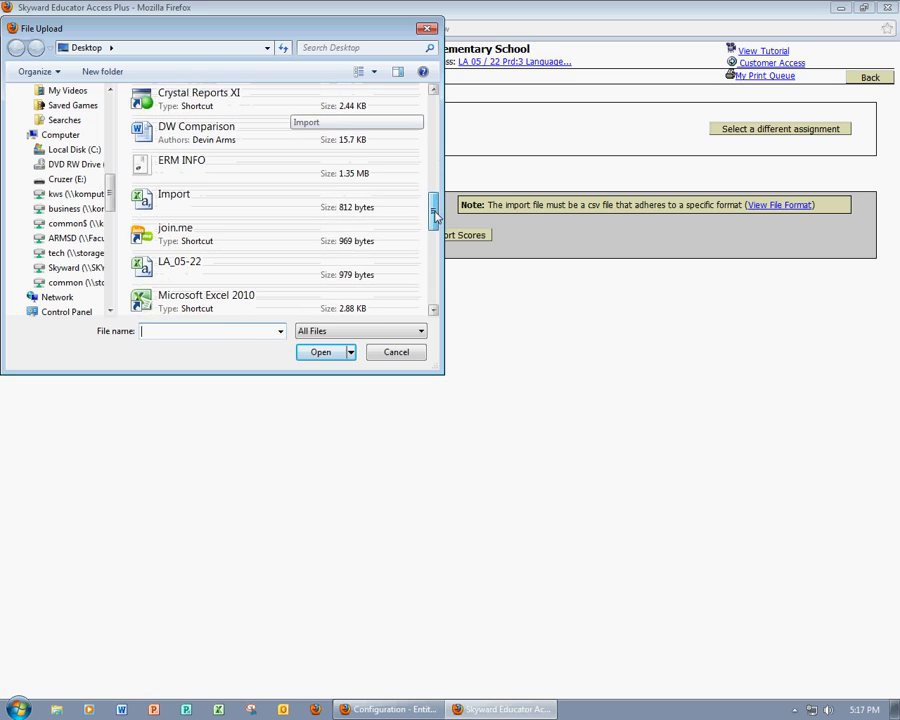
pyautogui.click(209, 201)
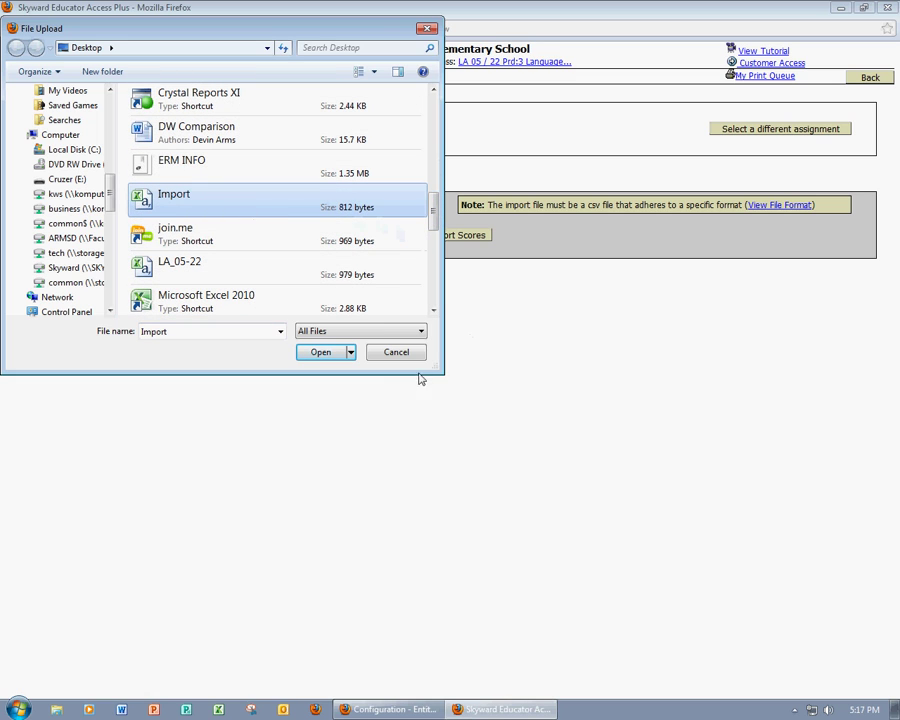
pyautogui.click(321, 352)
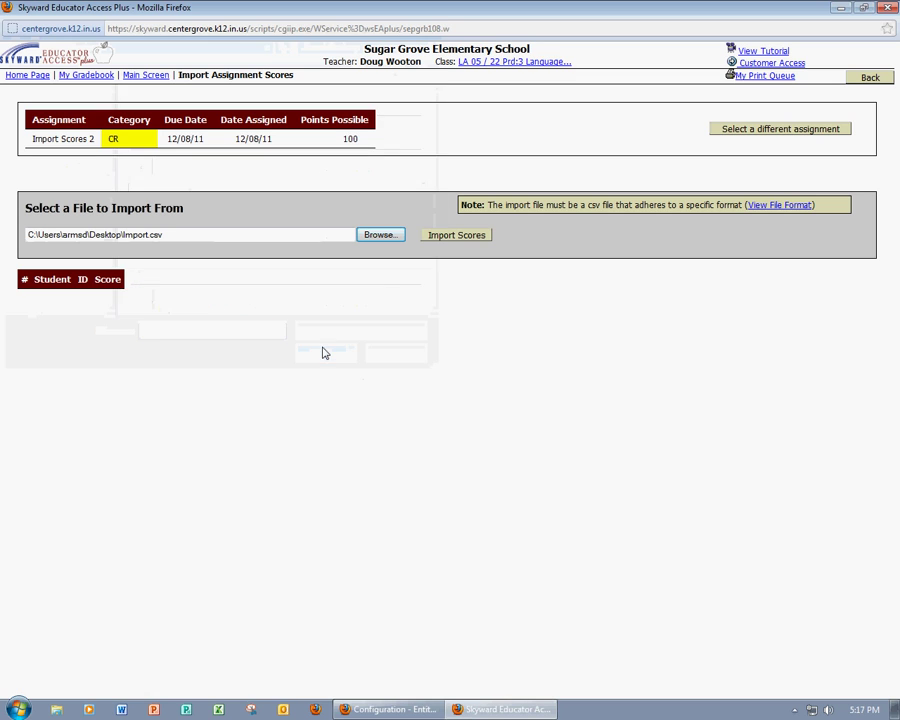
pyautogui.click(469, 238)
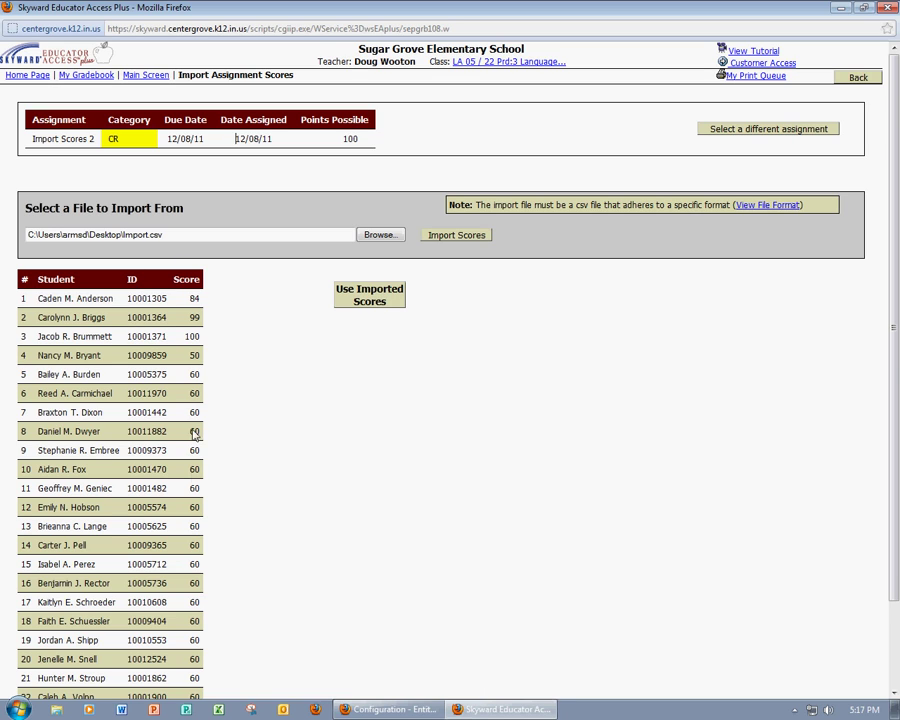
# Use the imported scores for Import Scores 2, save the score entries and return to the gradebook
pyautogui.click(374, 302)
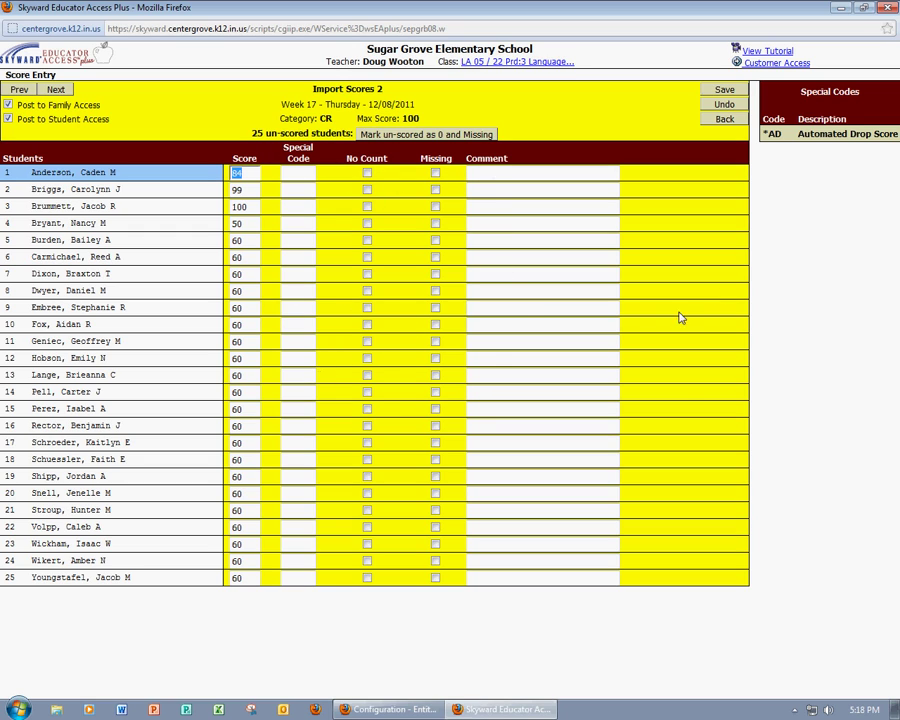
pyautogui.click(726, 90)
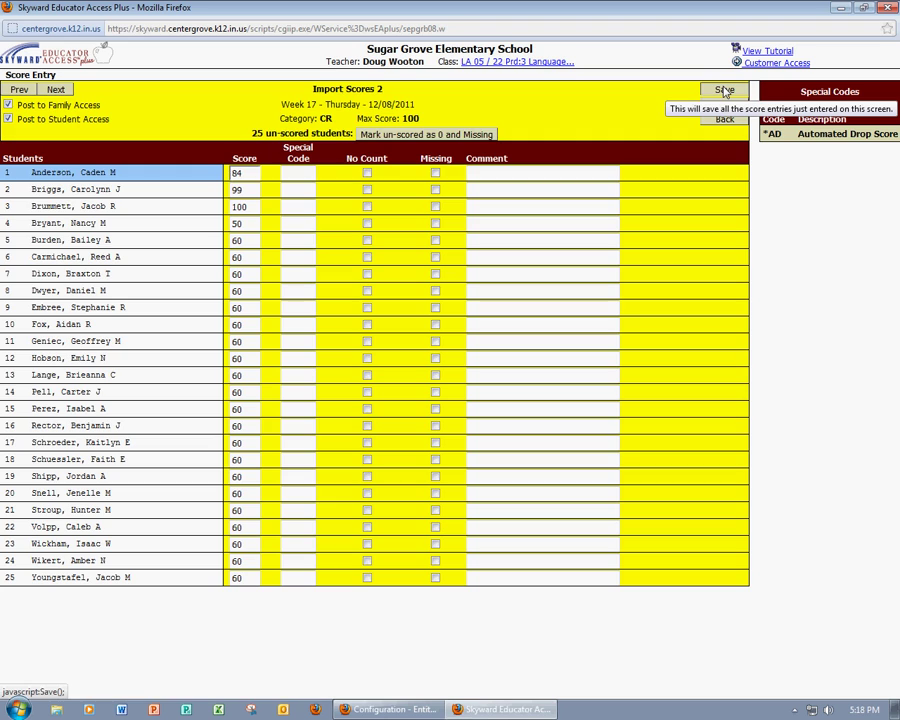
pyautogui.click(726, 90)
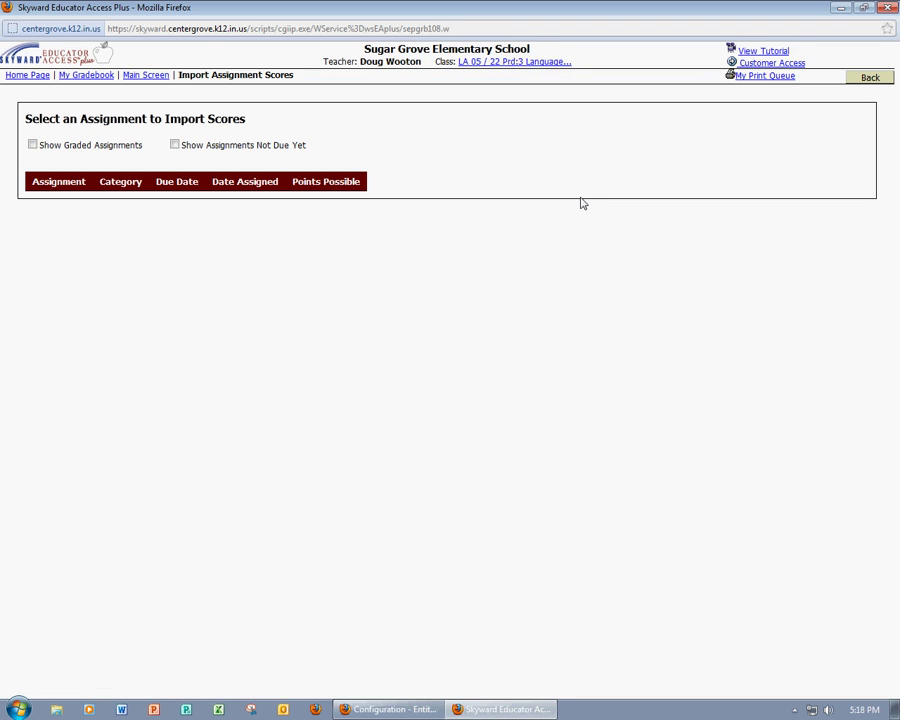
pyautogui.click(868, 80)
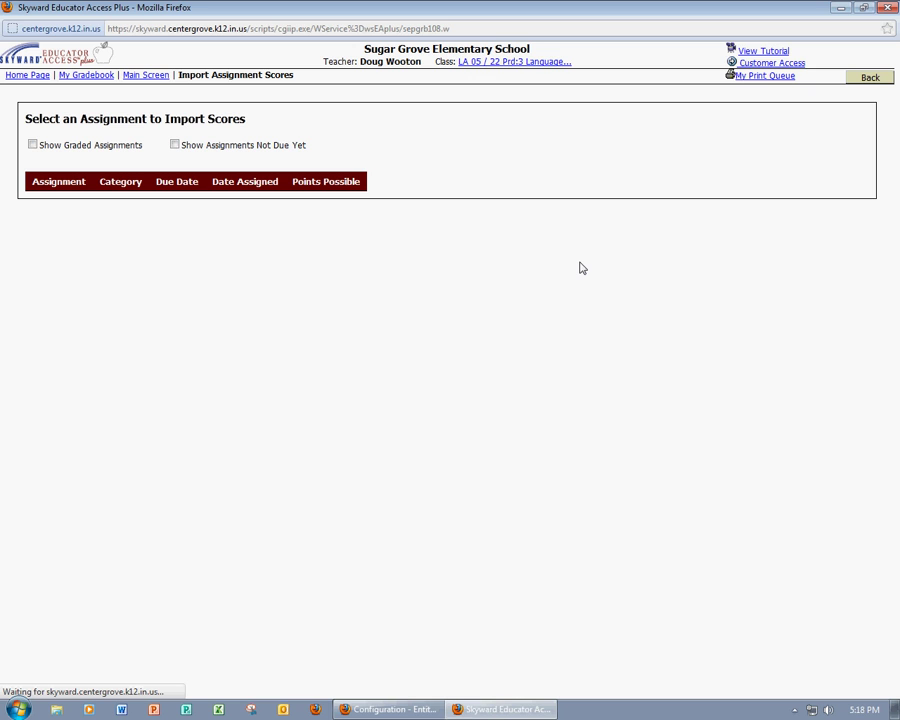